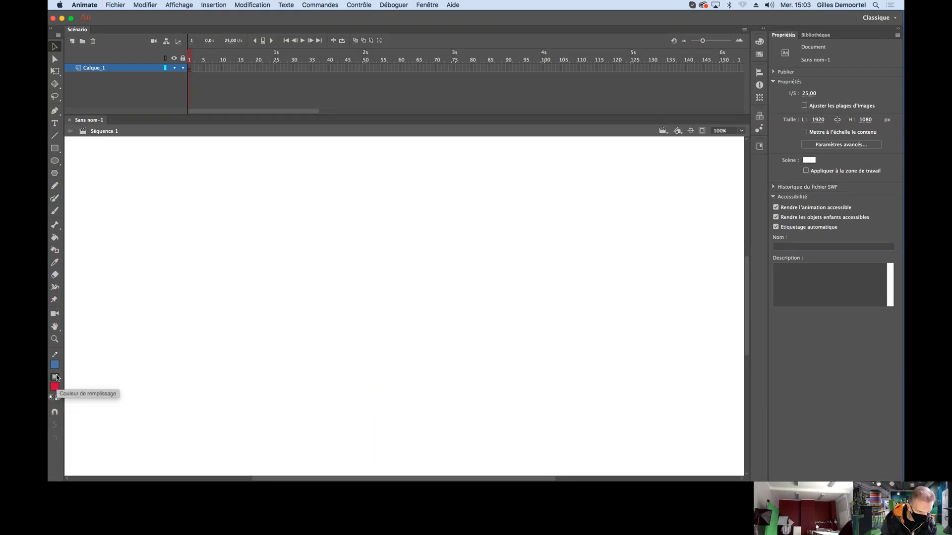
Remove the stroke colour and draw a red filled circle about 291 px in diameter on frame 1
click(55, 365)
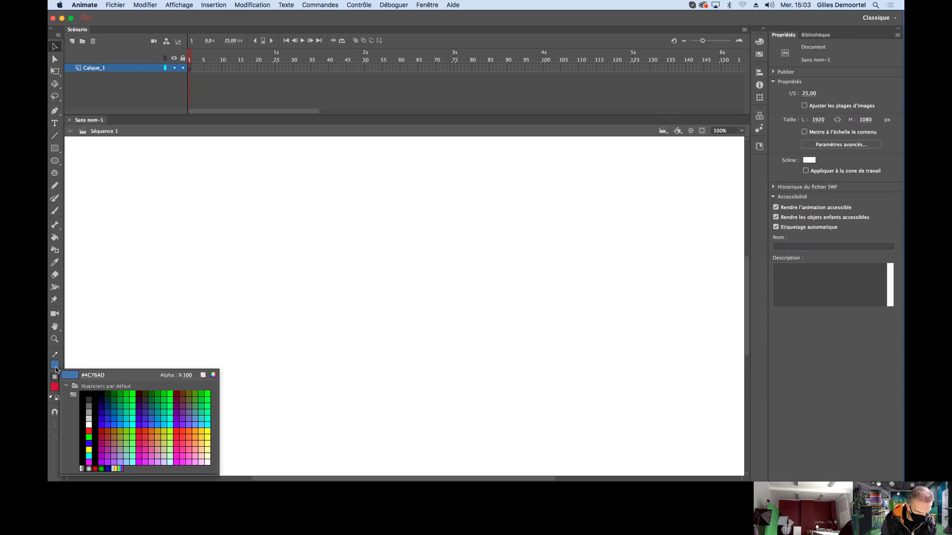
click(202, 375)
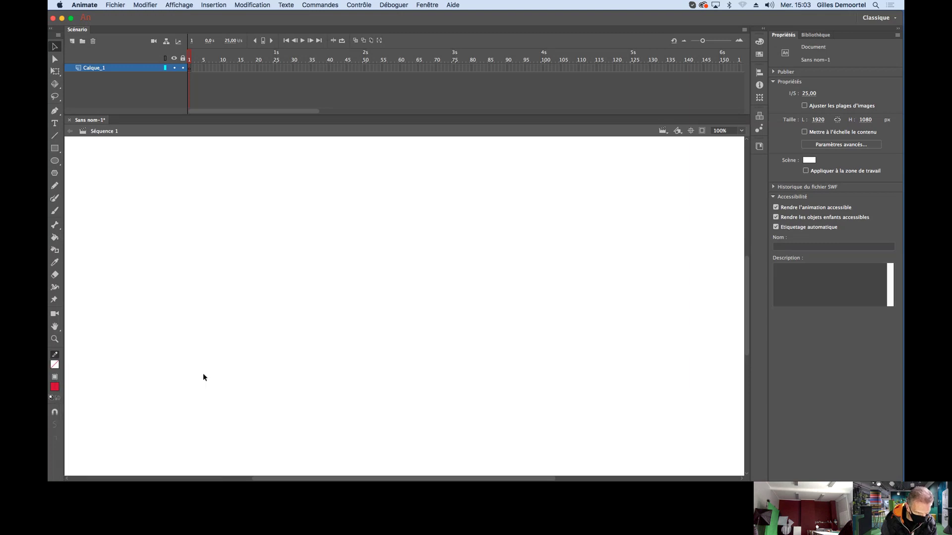
click(55, 161)
drag(252, 249, 373, 378)
Move the circle on frame 1 to about X 829, Y 405
click(55, 47)
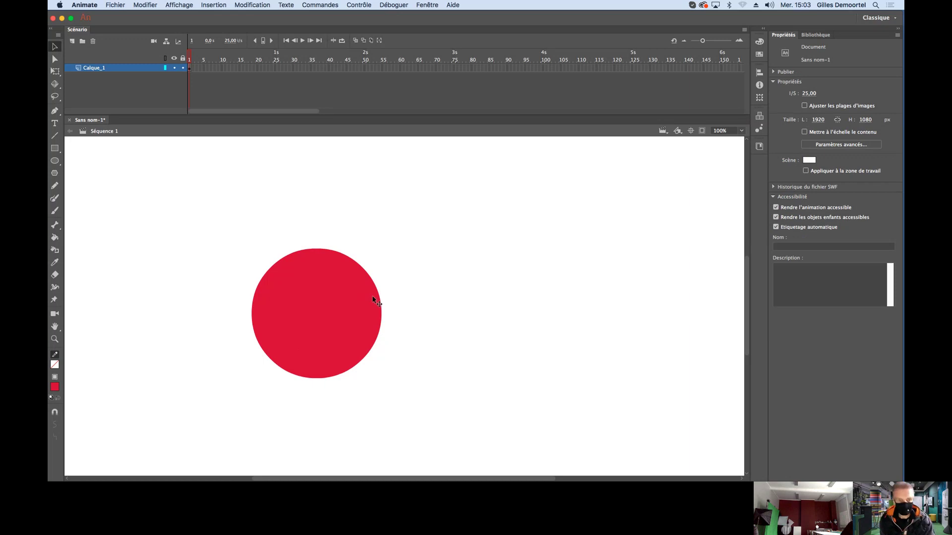
click(304, 287)
drag(303, 287, 389, 278)
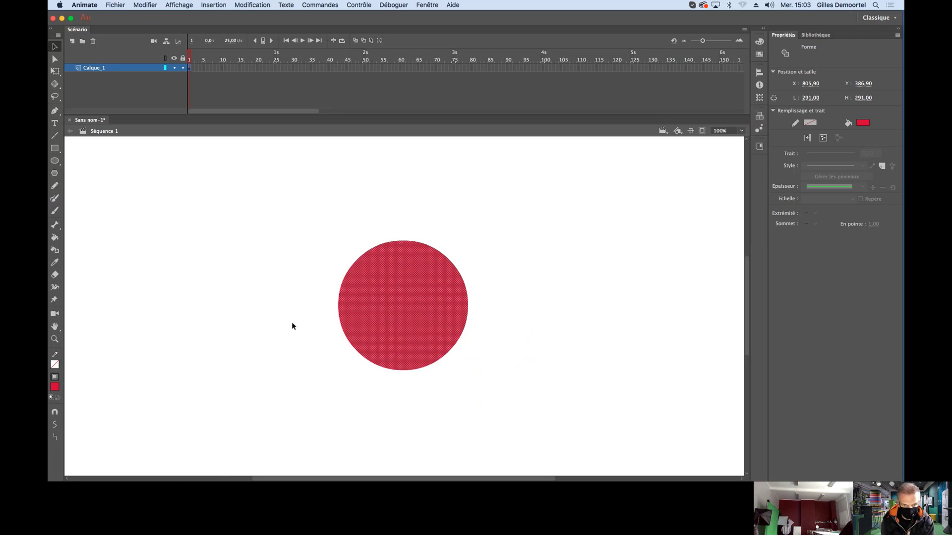
mouse_move(419, 284)
mouse_down()
mouse_move(502, 264)
mouse_move(478, 295)
mouse_move(325, 226)
mouse_move(449, 297)
mouse_move(403, 257)
mouse_move(406, 248)
mouse_move(426, 291)
mouse_up()
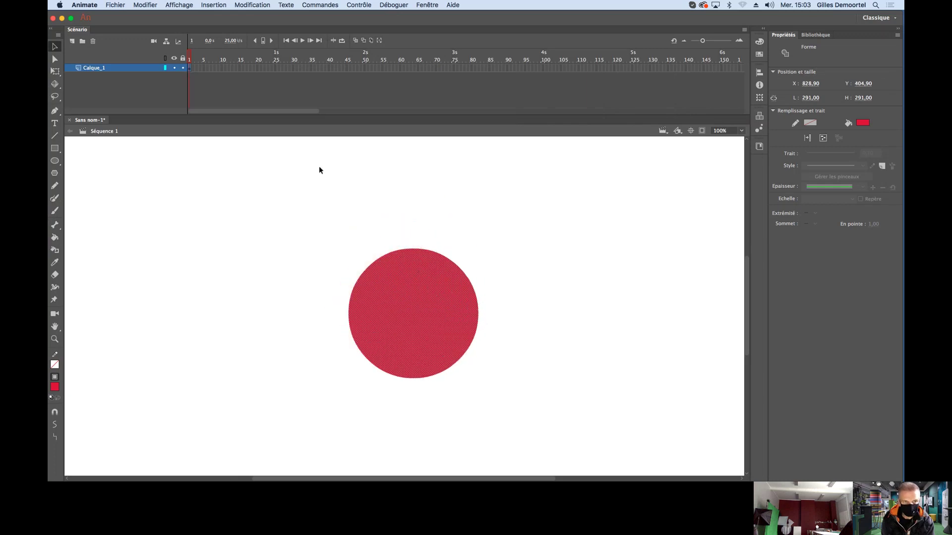
Insert a blank keyframe at frame 25 of Calque_1 and draw a red square without a stroke there
click(276, 68)
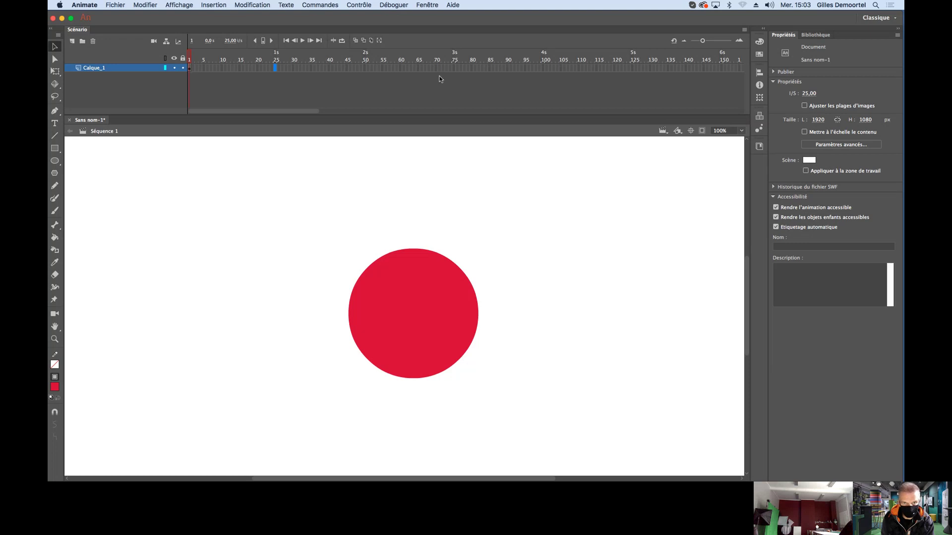
right_click(277, 68)
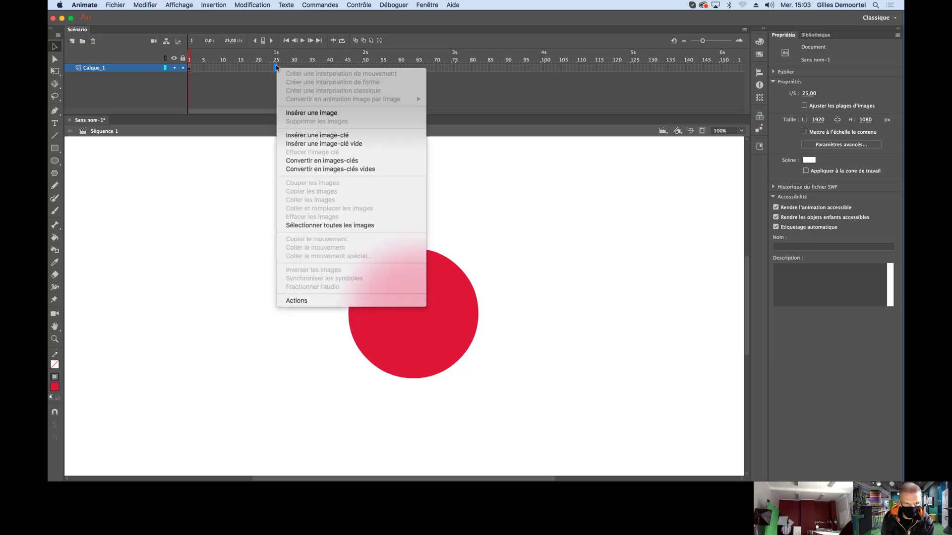
click(322, 144)
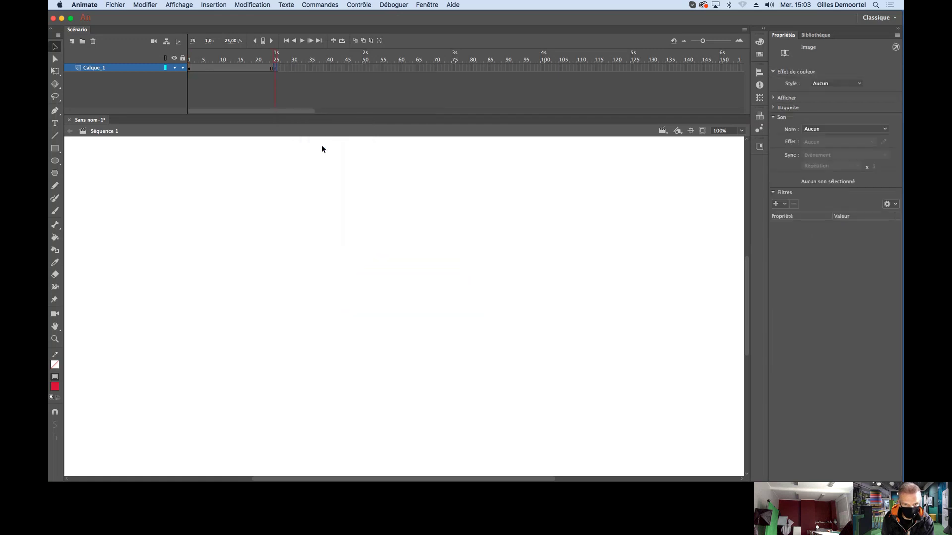
click(55, 149)
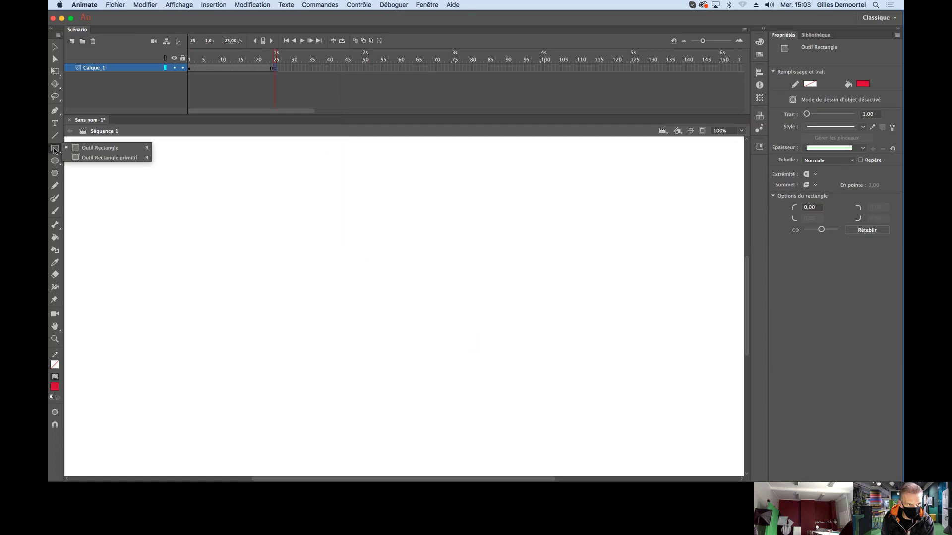
click(82, 146)
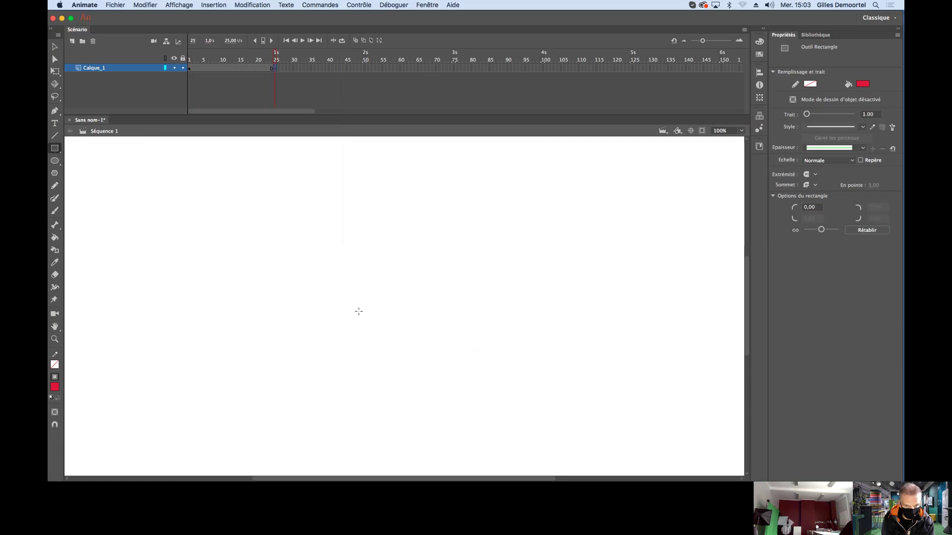
drag(344, 284, 454, 392)
Turn on onion skinning, extend its range back to frame 1, and compare the circle and square keyframes
mouse_move(275, 56)
mouse_down()
mouse_move(238, 56)
mouse_move(284, 60)
mouse_up()
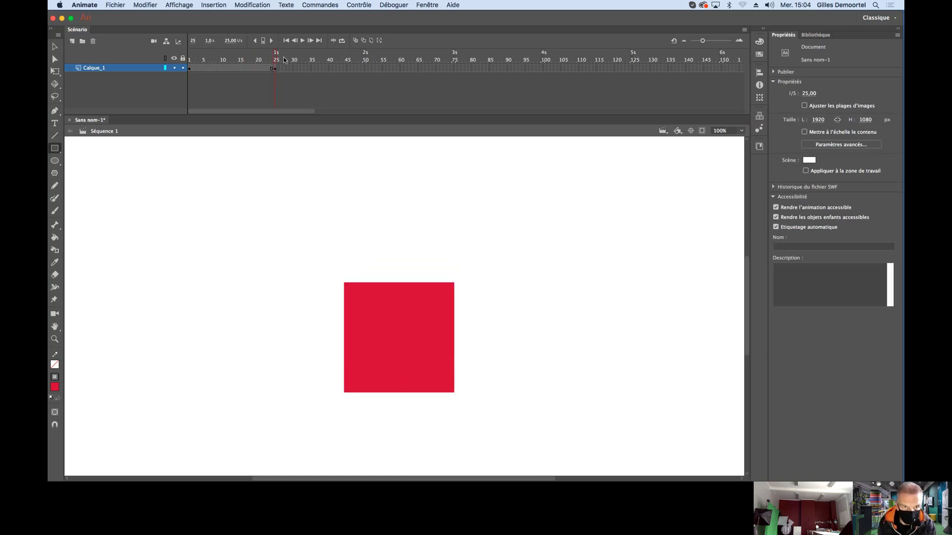
click(355, 41)
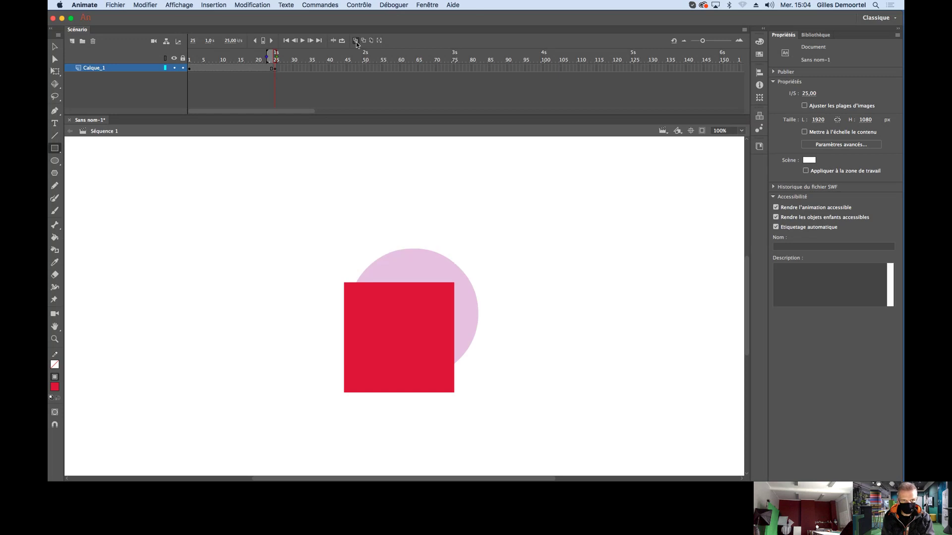
click(364, 41)
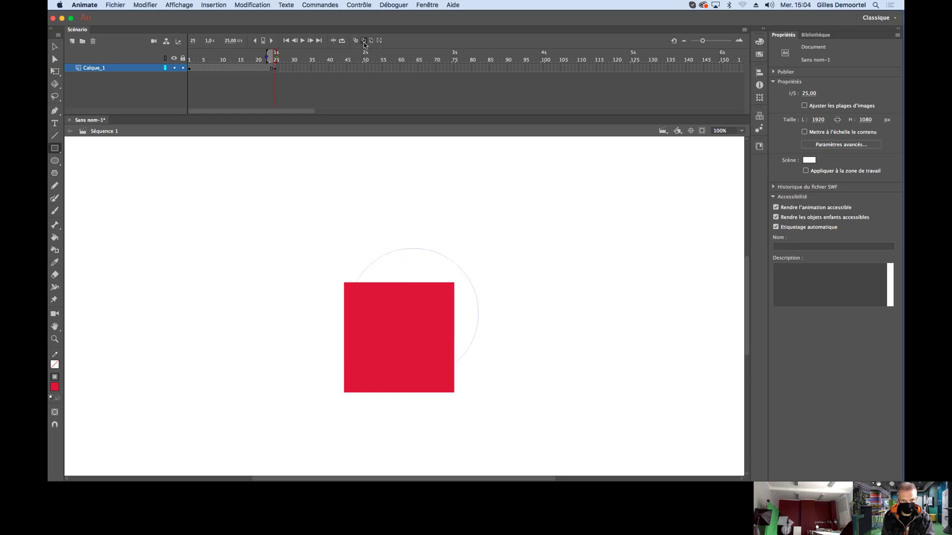
click(355, 40)
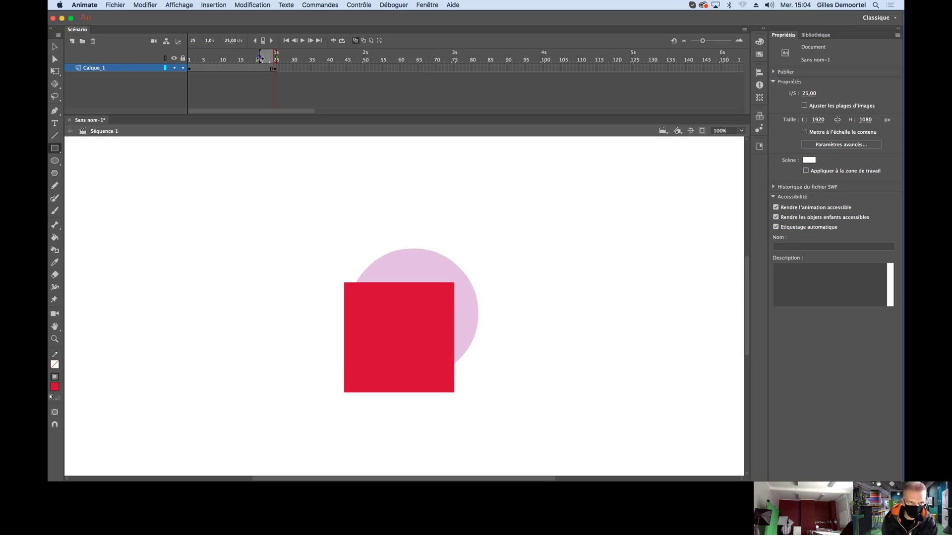
drag(268, 58, 189, 57)
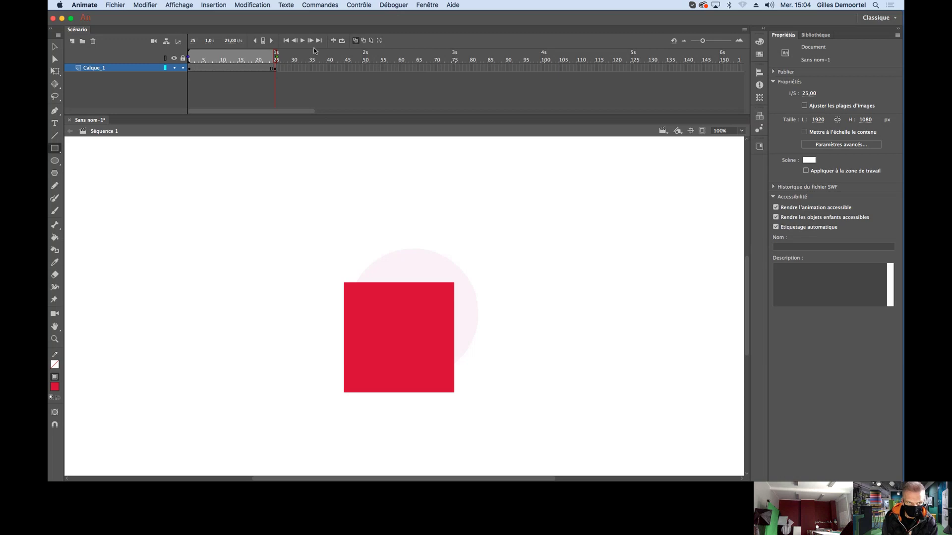
click(190, 68)
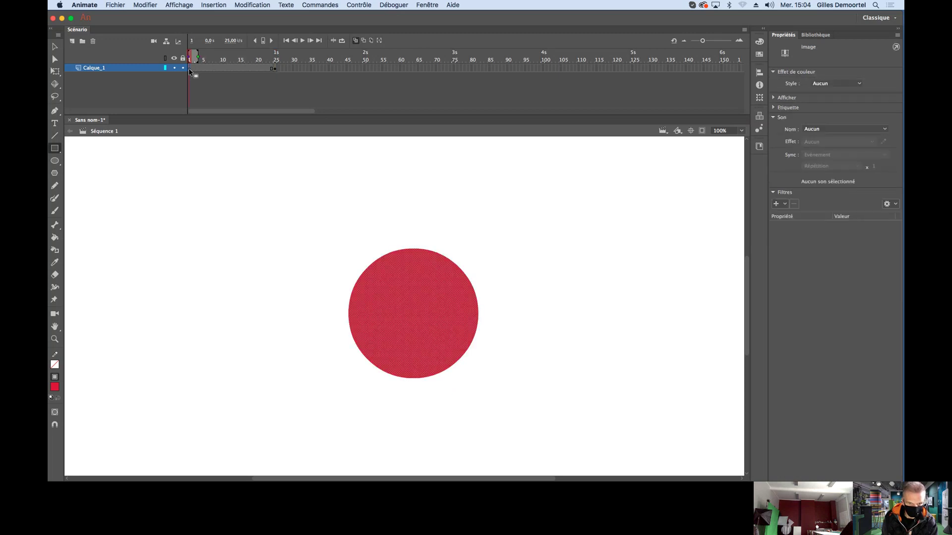
click(276, 69)
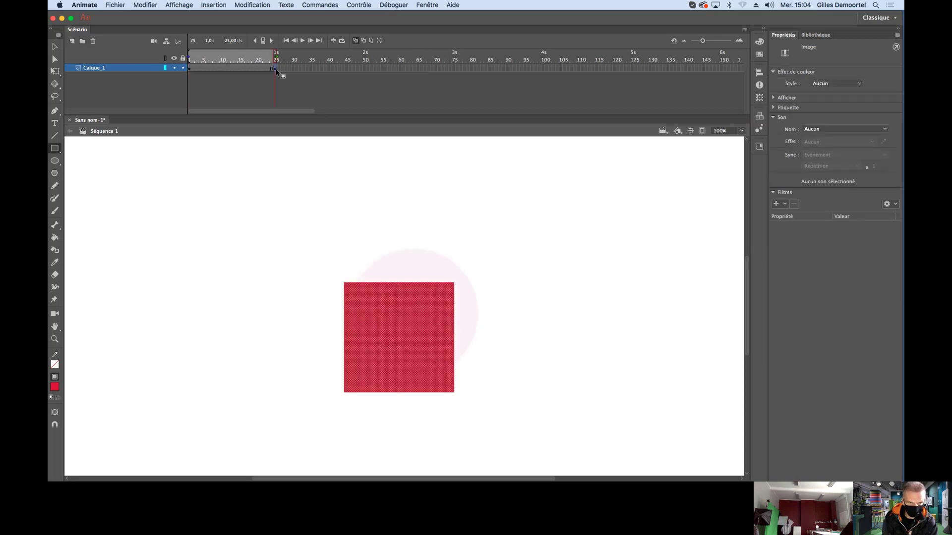
Create a shape tween on the frame span between the circle at frame 1 and the square at frame 25
click(229, 69)
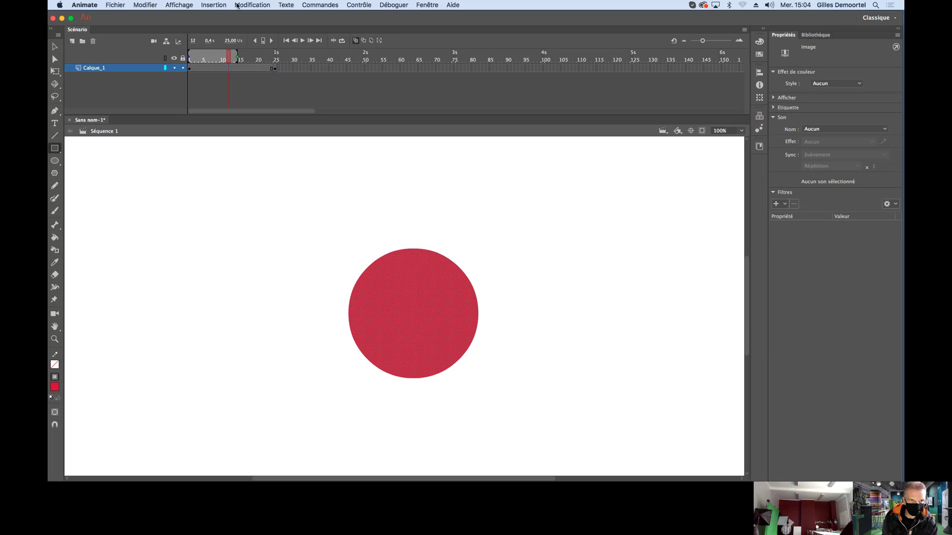
click(213, 5)
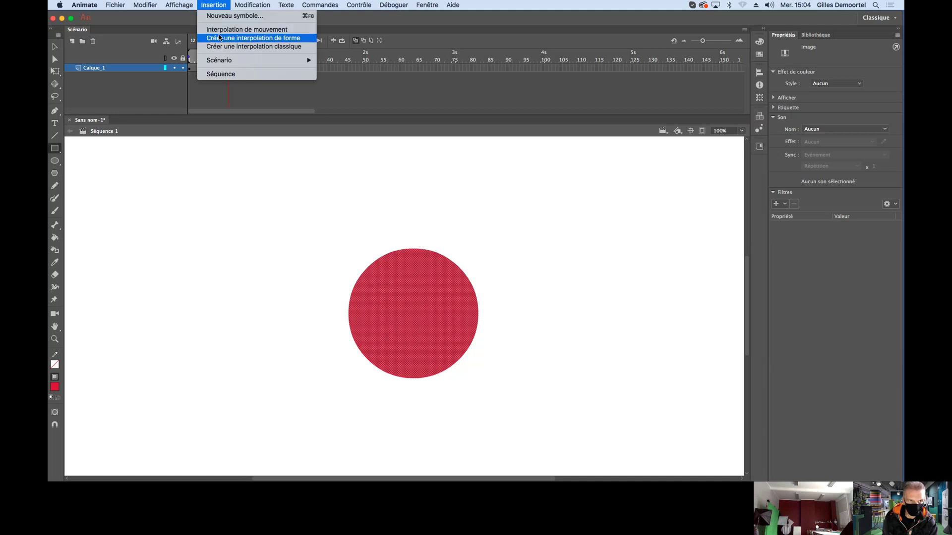
click(217, 40)
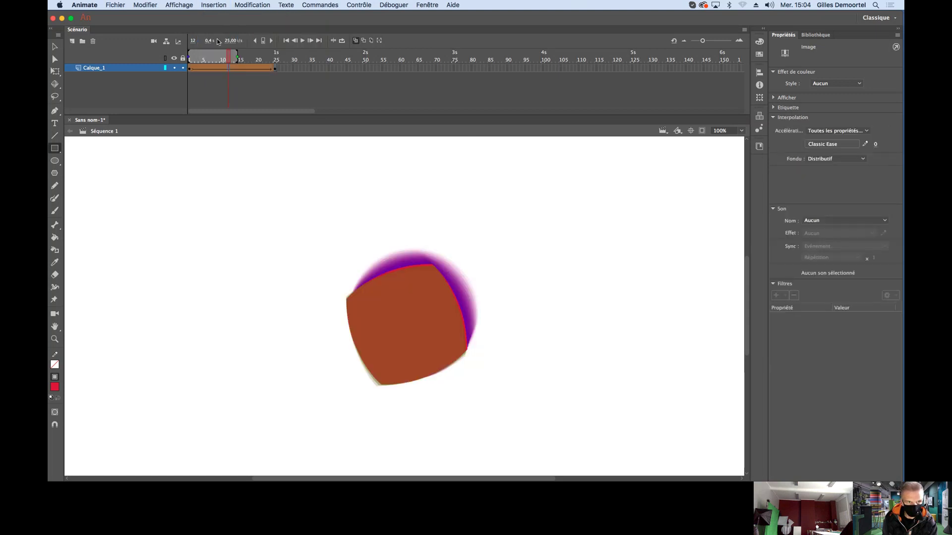
Turn off onion skinning and scrub the playhead to frame 21 to preview the circle-to-square morph
click(356, 41)
click(356, 41)
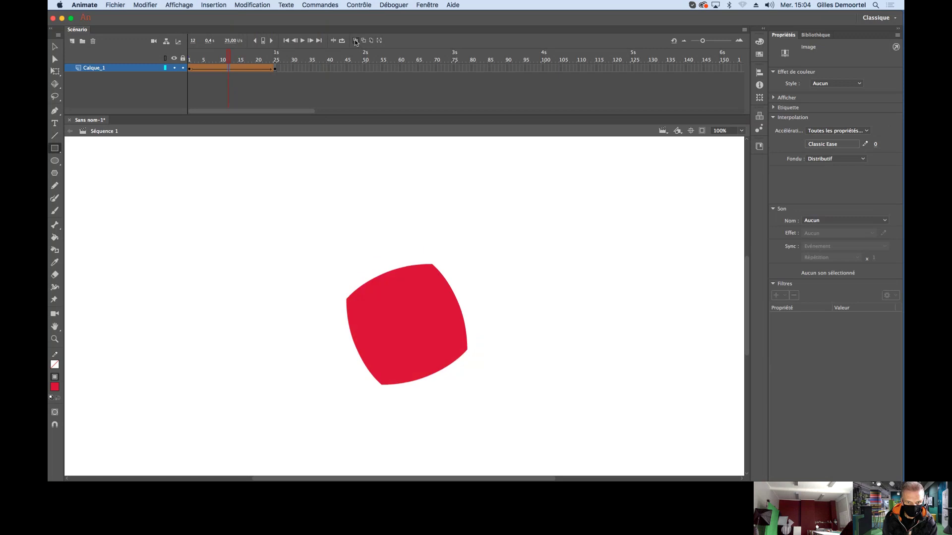
click(229, 59)
drag(229, 60, 261, 61)
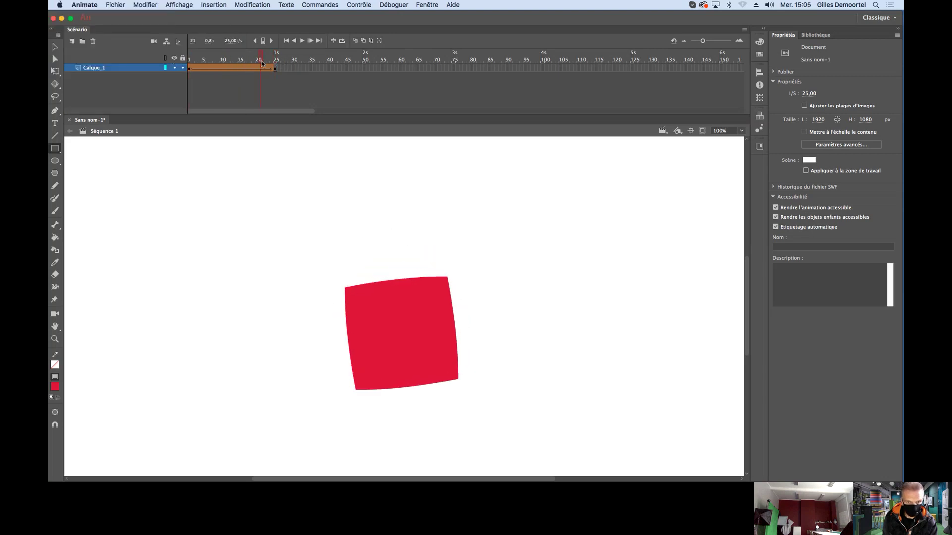
Examine the tween with onion skin outlines, multiple-frame editing and filled onion skins, and switch these displays off again
click(364, 41)
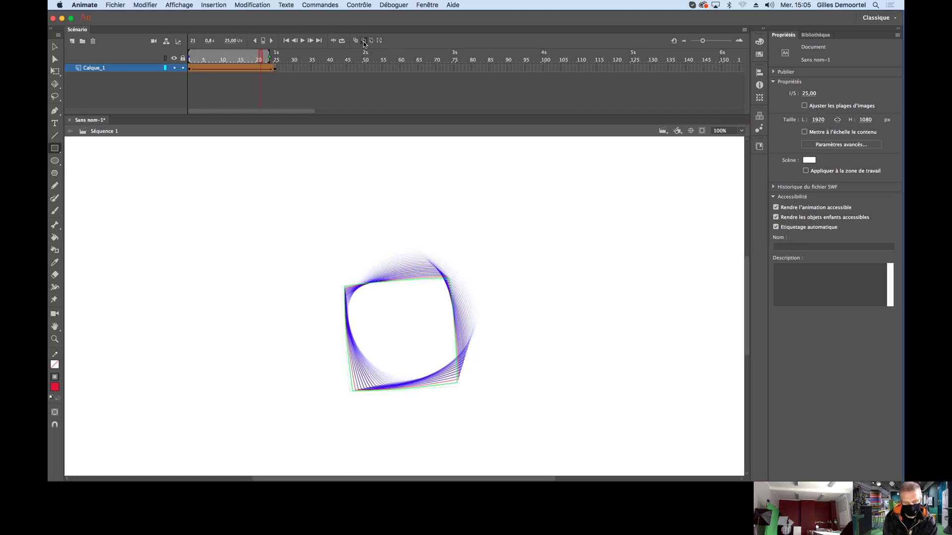
click(371, 41)
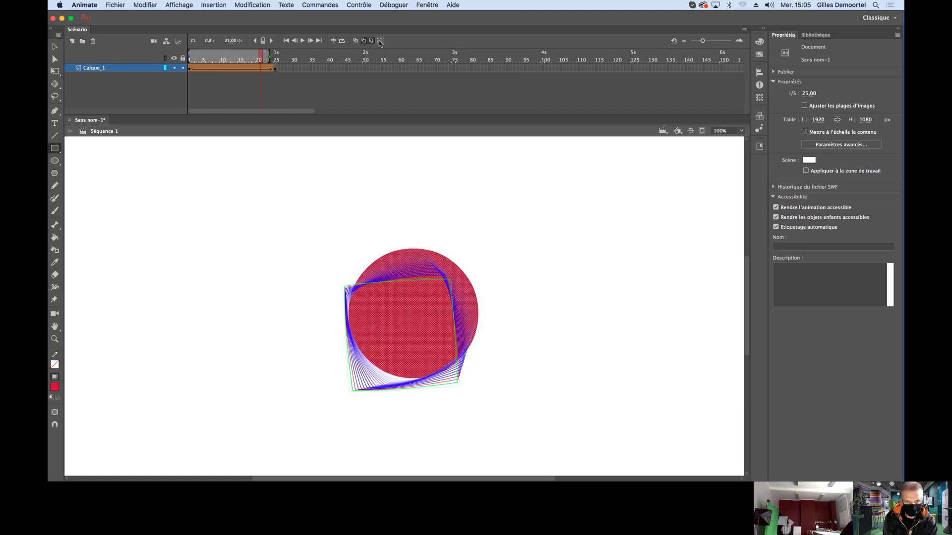
click(380, 41)
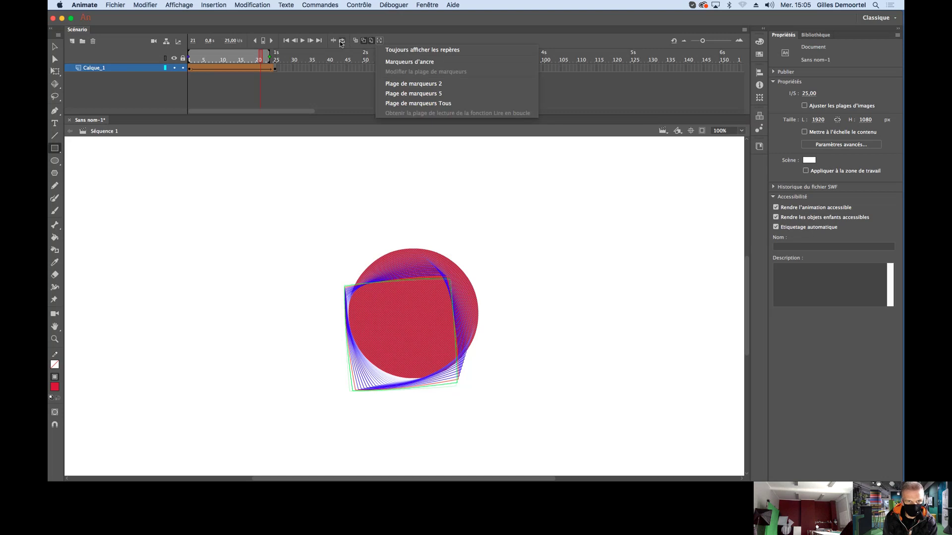
click(355, 40)
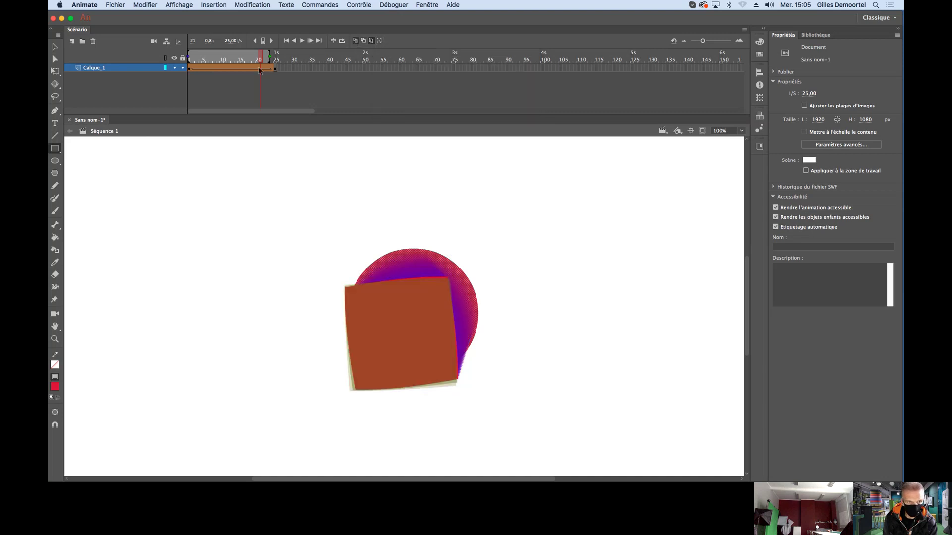
click(355, 41)
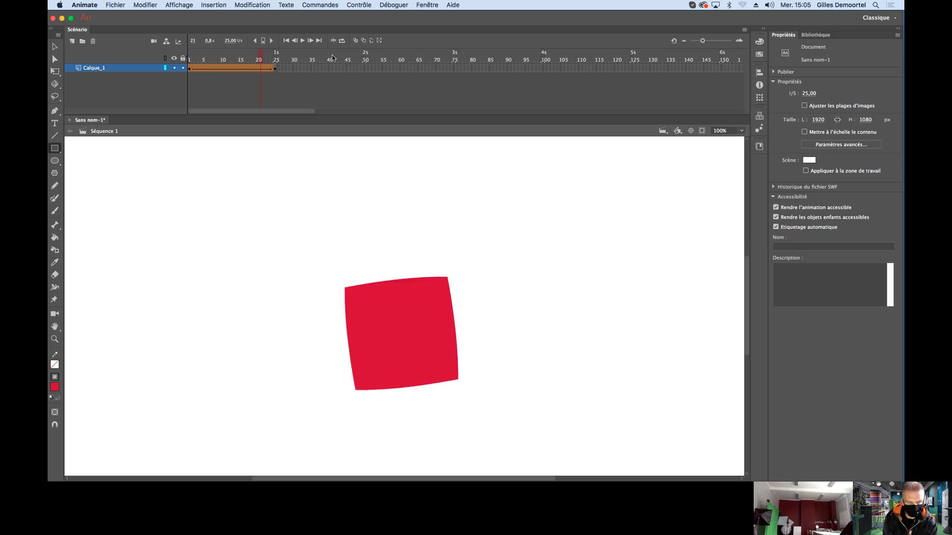
Insert a blank keyframe at frame 51 of Calque_1
click(274, 68)
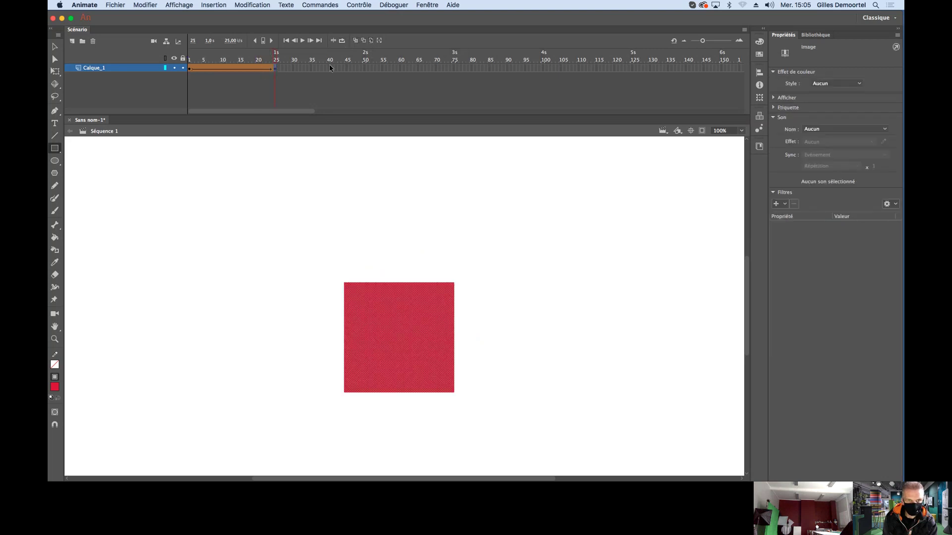
click(367, 69)
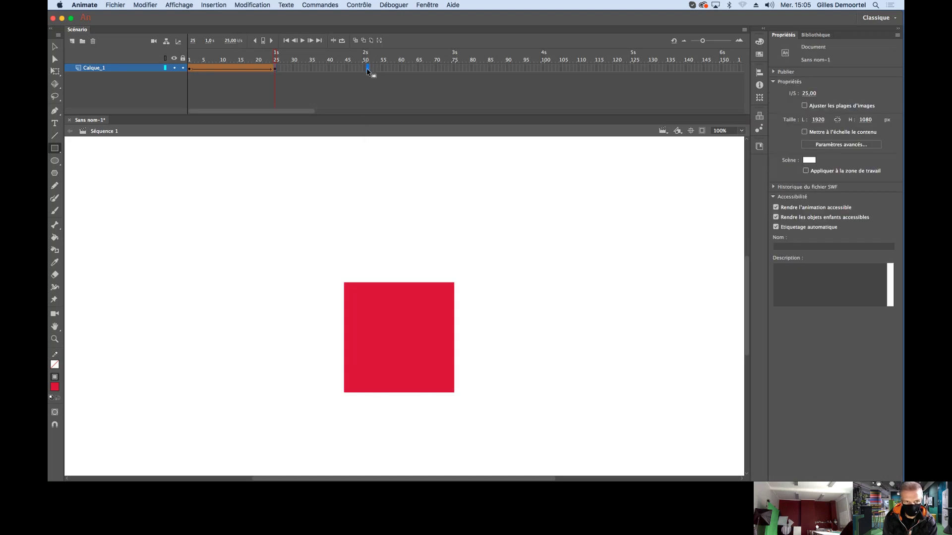
right_click(367, 68)
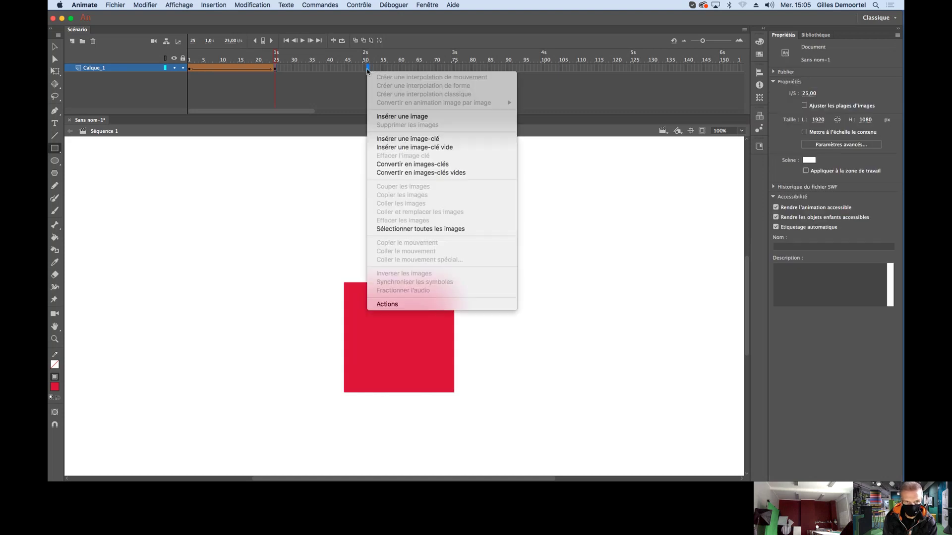
click(400, 148)
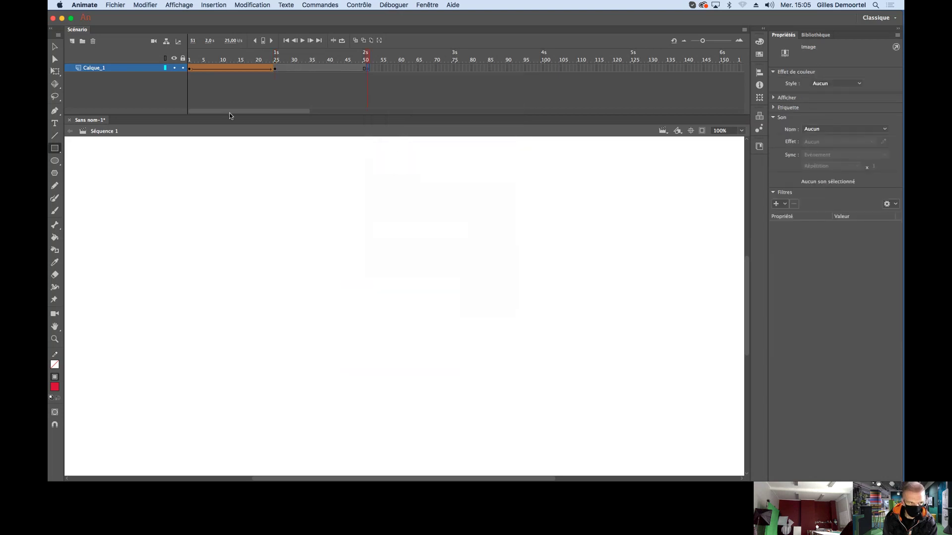
Check the square at frame 25, and draw a red circle of similar size with the Oval tool on frame 51
click(276, 69)
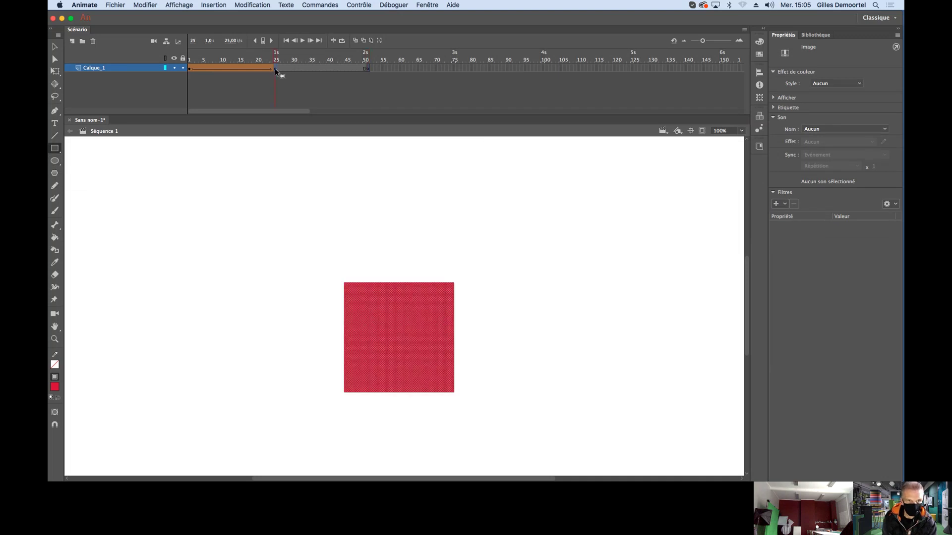
click(369, 68)
click(54, 164)
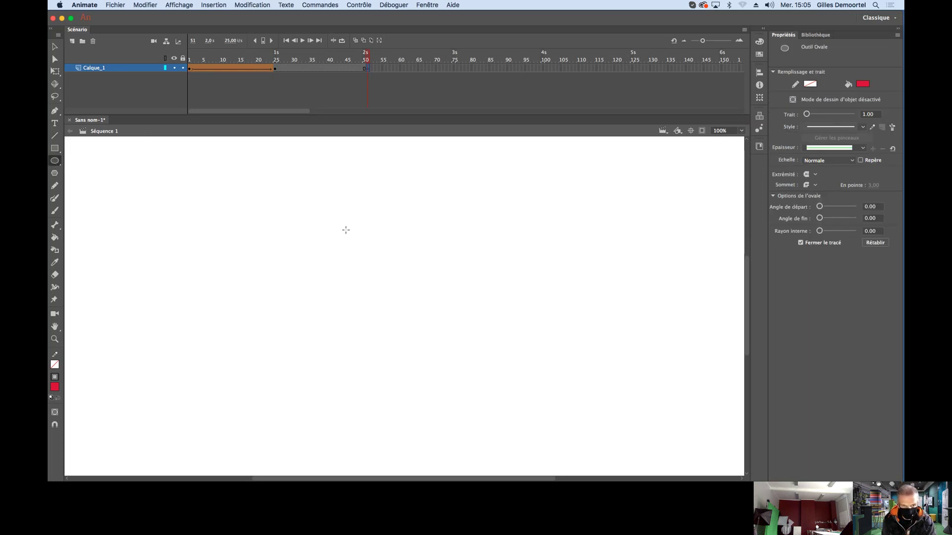
drag(349, 242, 464, 339)
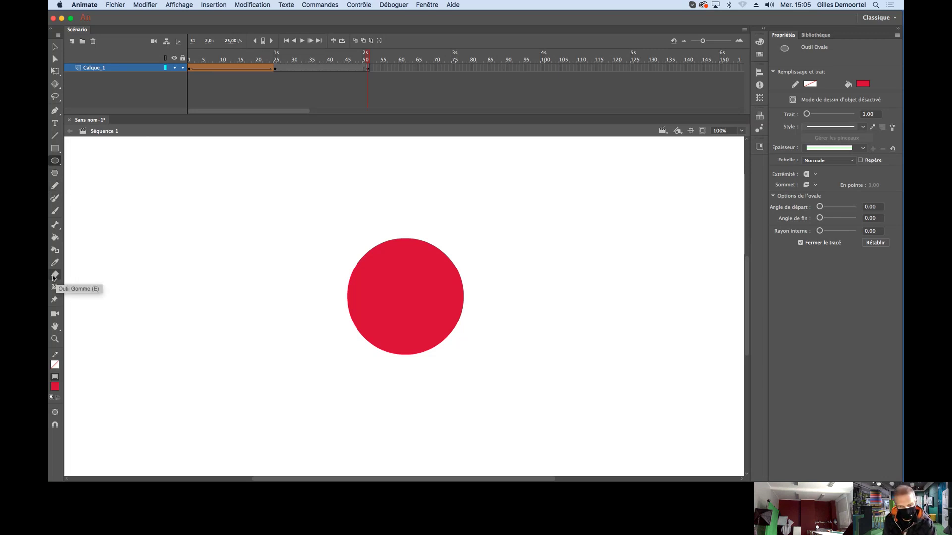
click(55, 46)
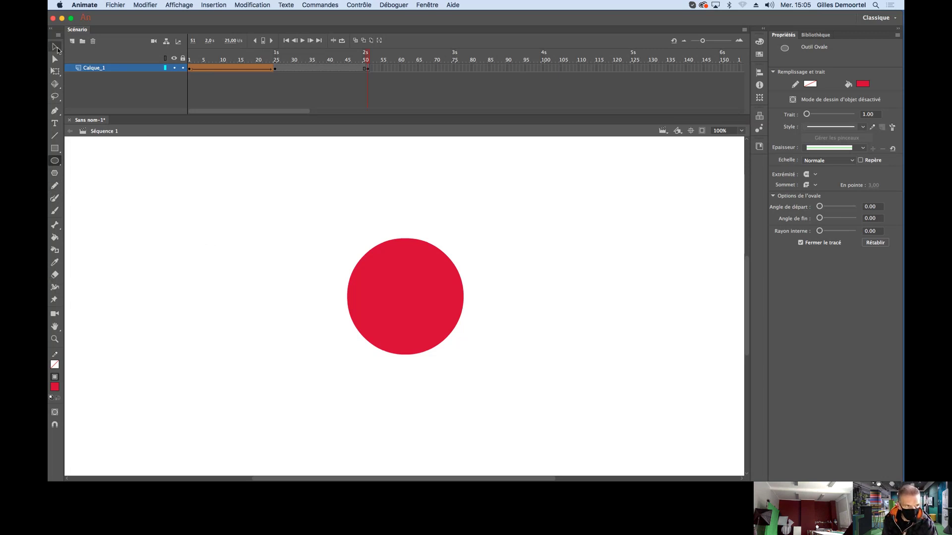
Erase a round hole through the centre of the red circle on frame 51, enlarging the eraser to size 112
click(427, 276)
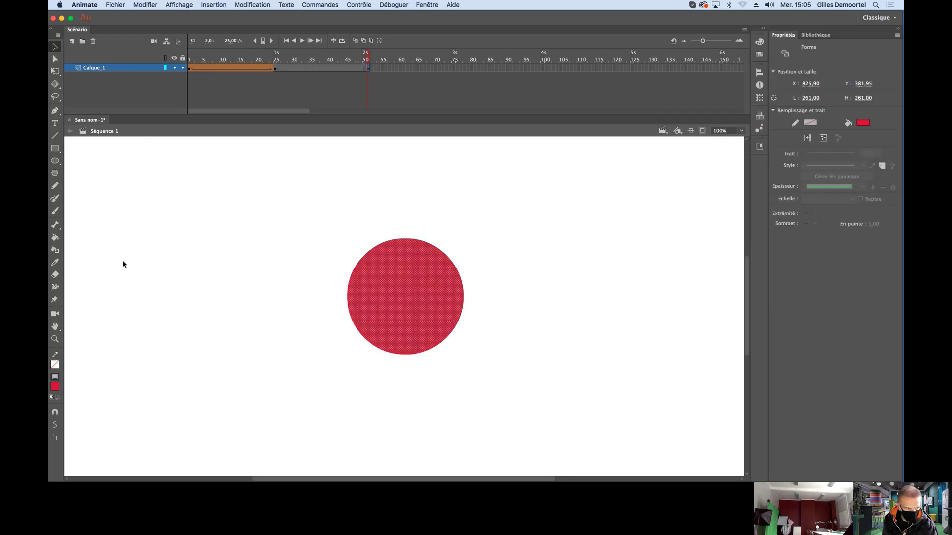
click(56, 277)
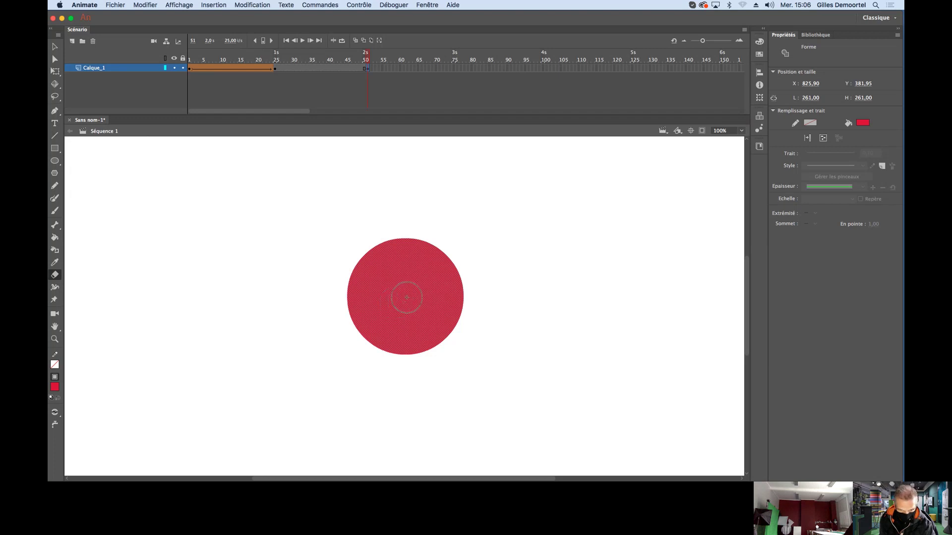
click(407, 298)
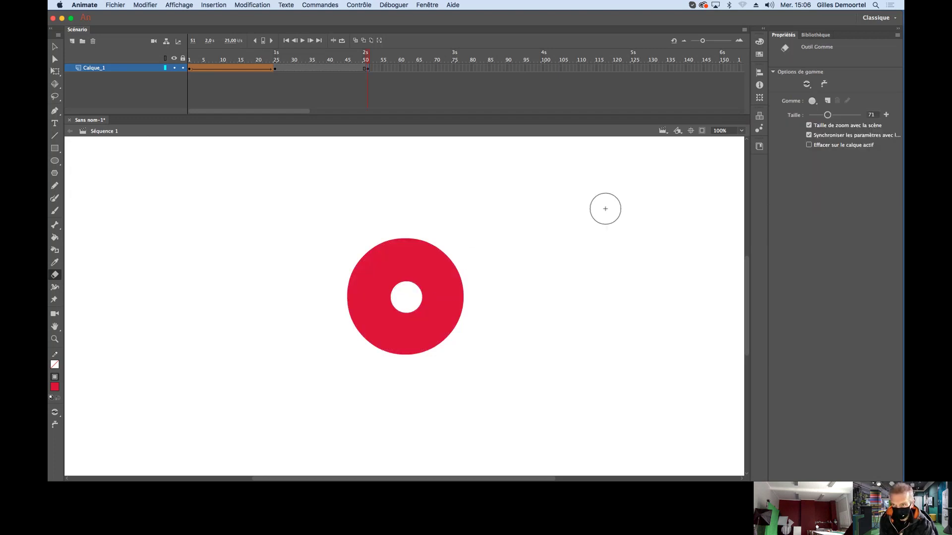
key(bracketright)
key(bracketright)
key(bracketright)
key(bracketright)
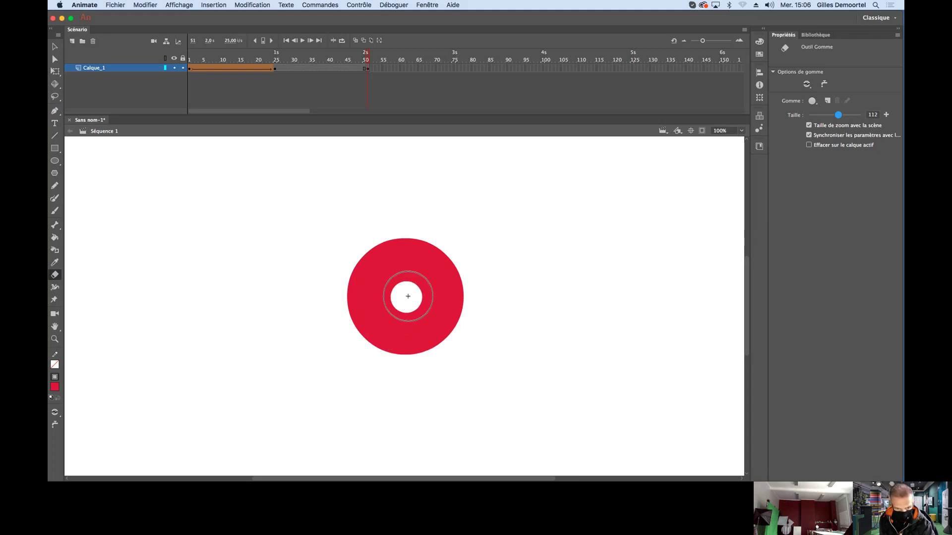
click(406, 297)
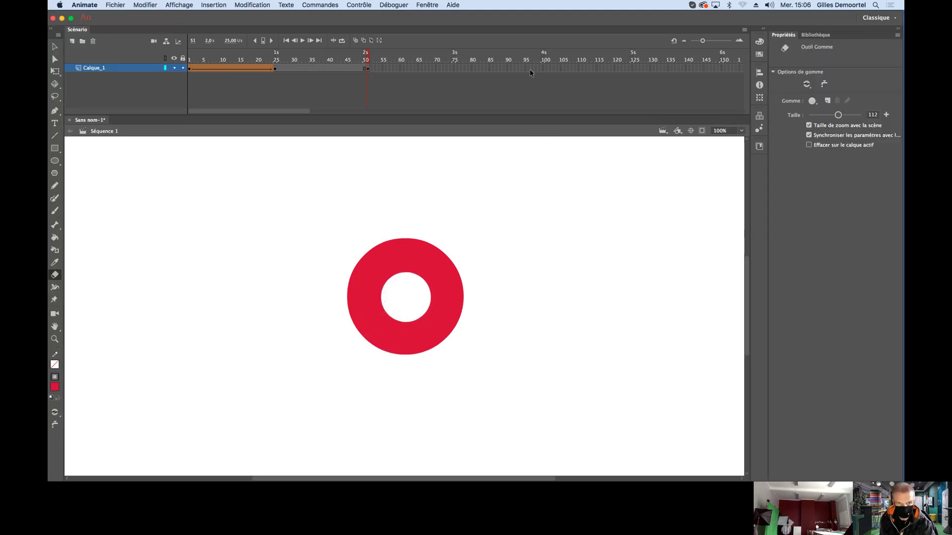
Create a shape tween on Calque_1 between the square at frame 25 and the ring at frame 51
drag(372, 59, 292, 63)
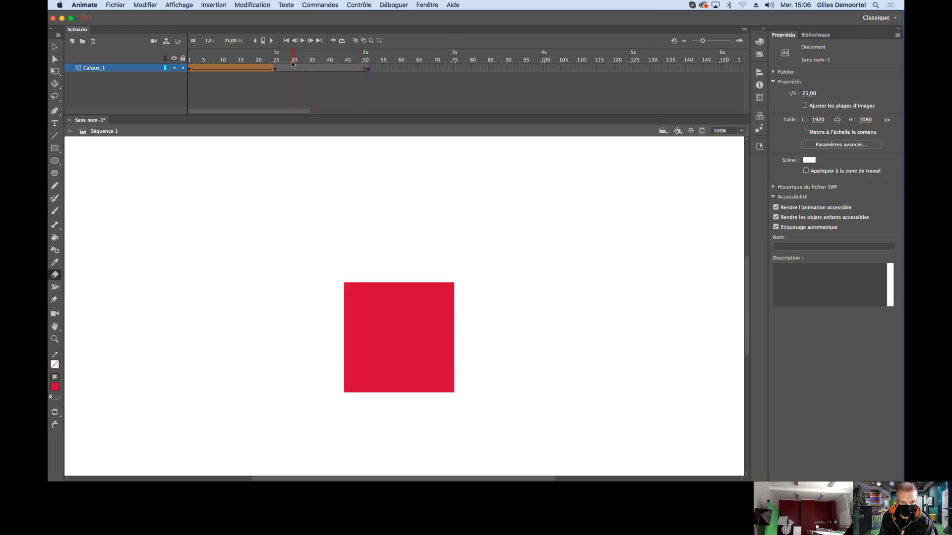
click(315, 70)
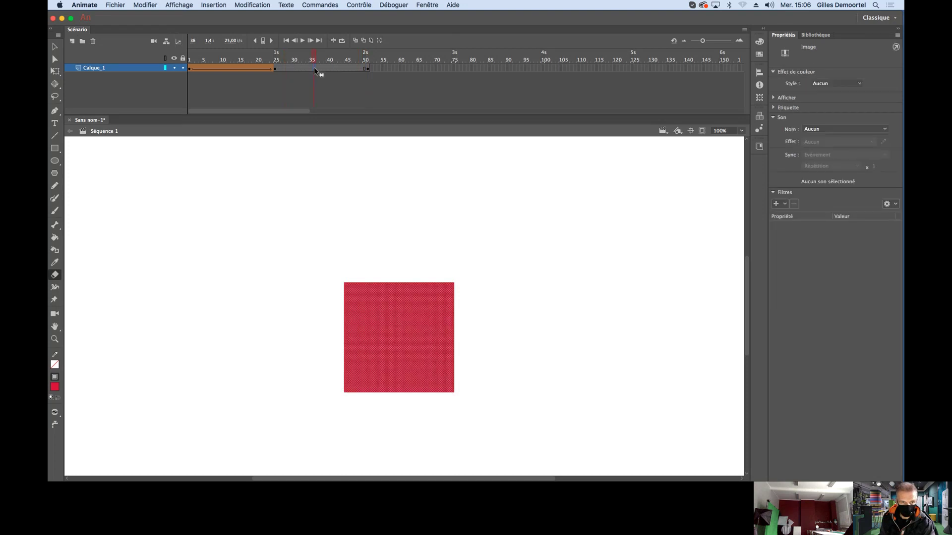
right_click(315, 69)
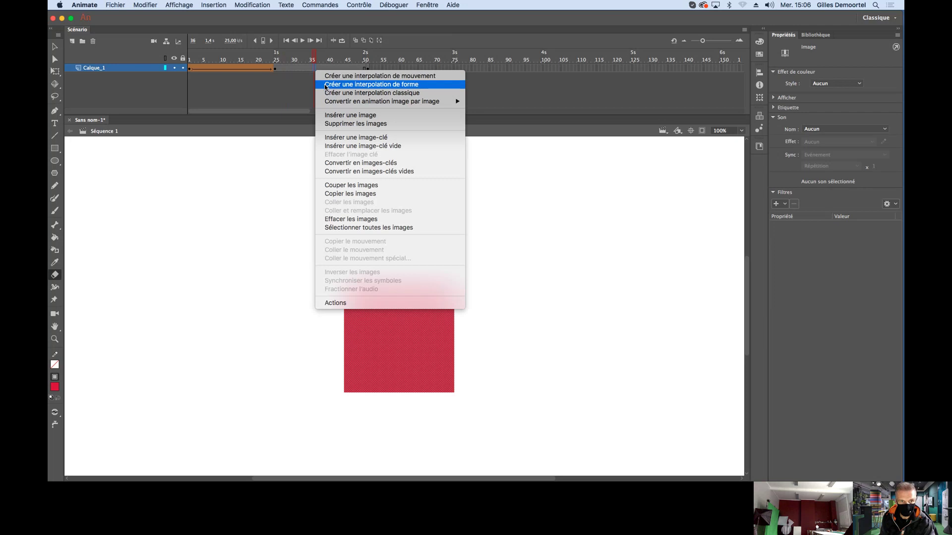
click(326, 85)
Return the playhead to frame 1 and play the animation through twice to check the square-to-ring morph
drag(314, 53, 132, 55)
drag(194, 63, 86, 15)
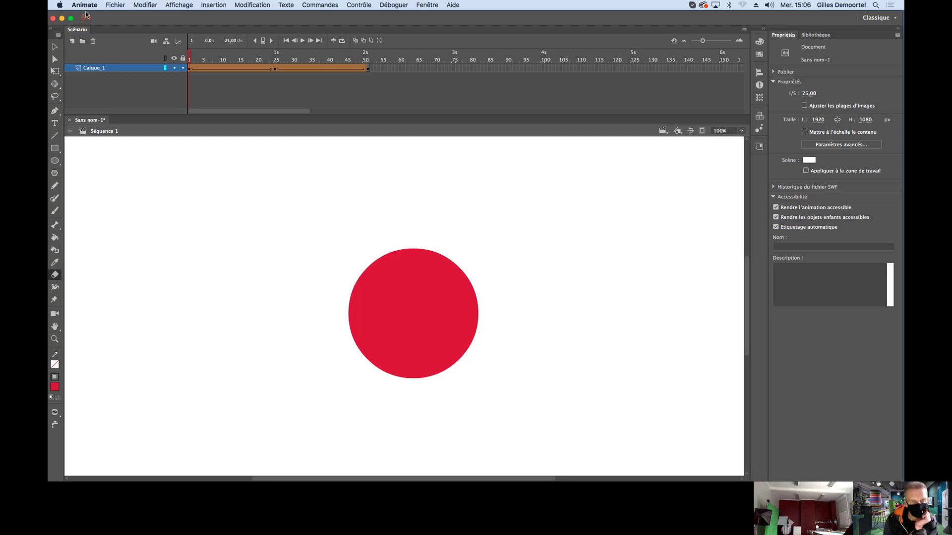
click(303, 41)
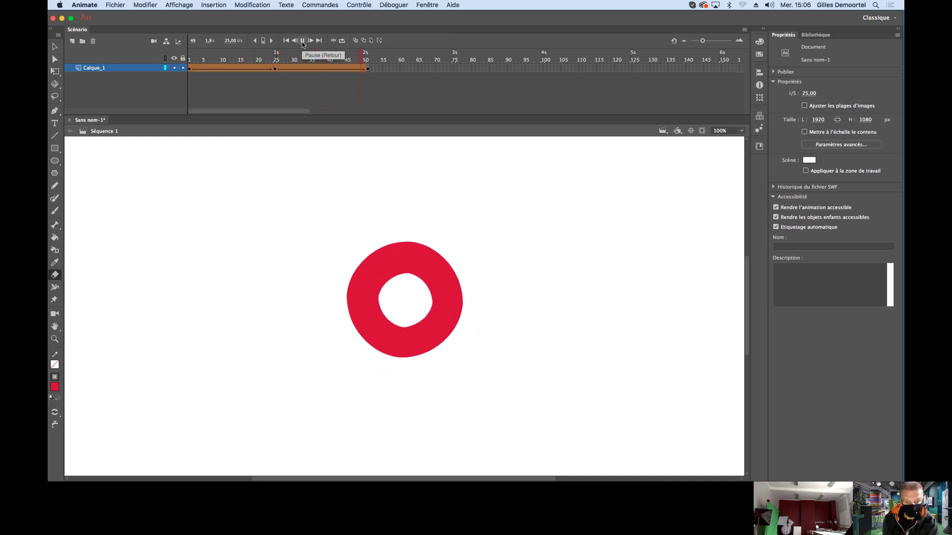
click(303, 43)
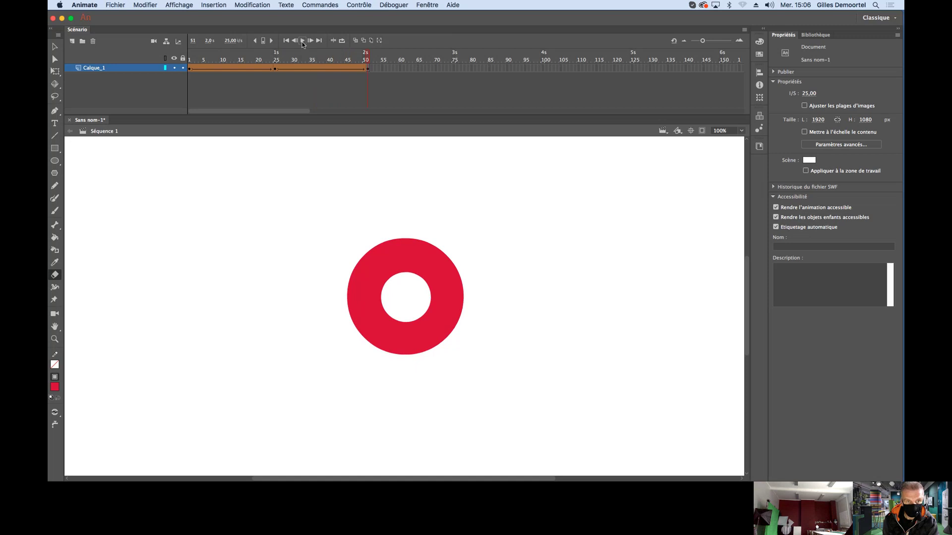
click(303, 42)
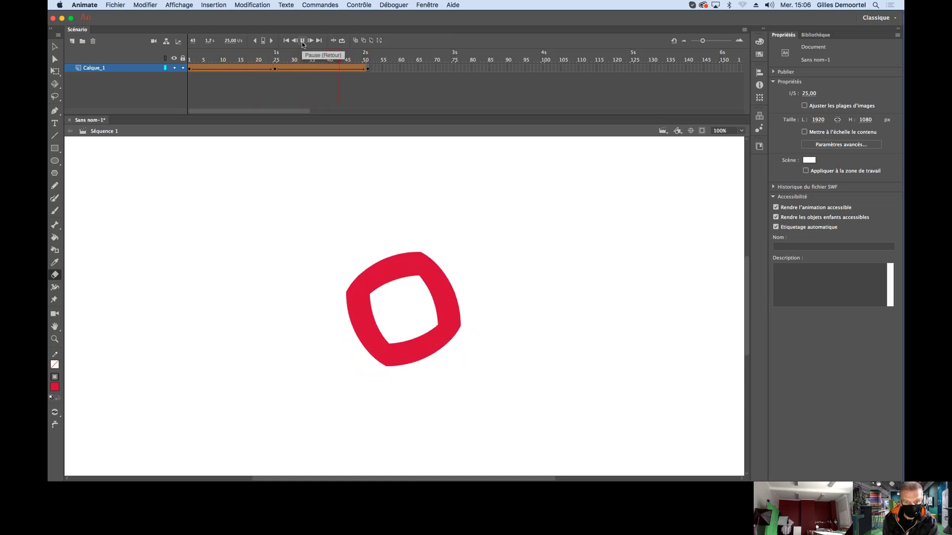
Insert a blank keyframe at frame 76 and draw a red rectangle about 291 × 276 px on it with the Rectangle tool
right_click(456, 72)
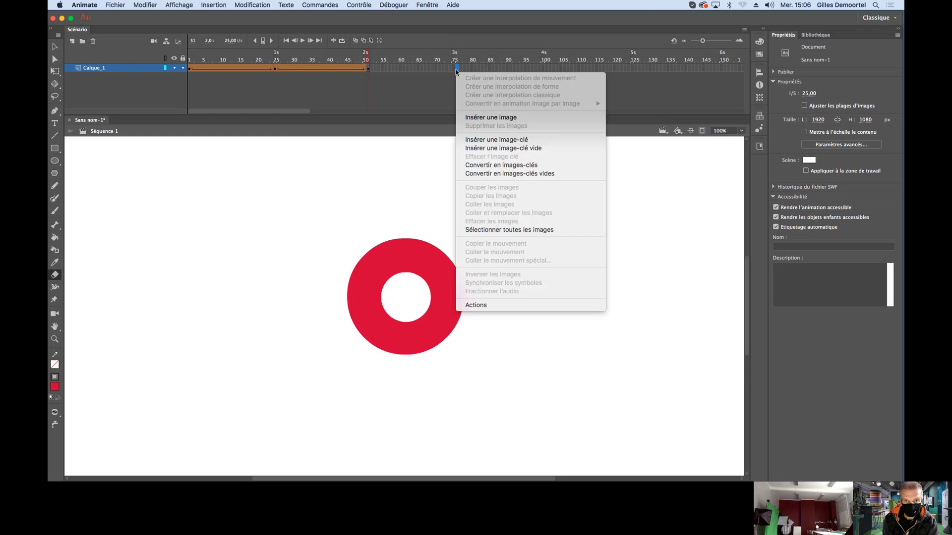
click(499, 148)
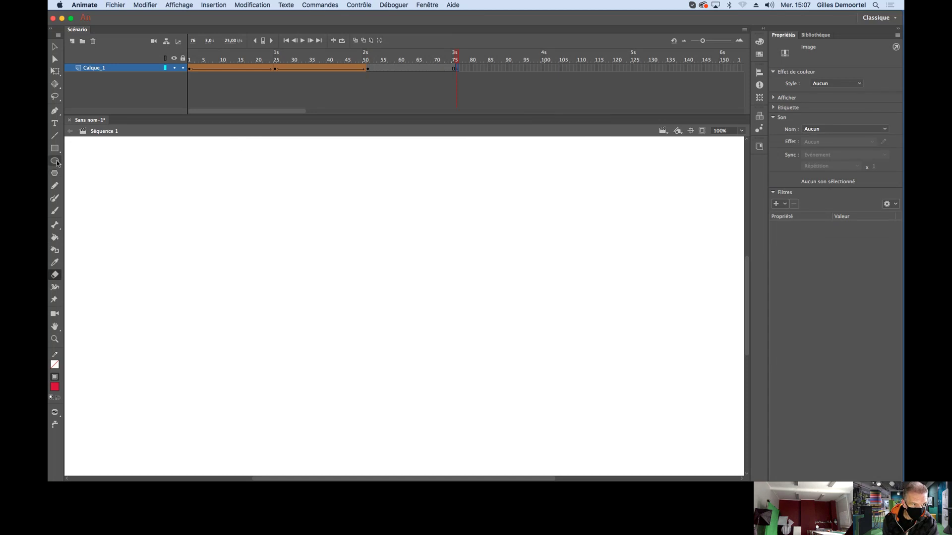
click(369, 69)
click(55, 148)
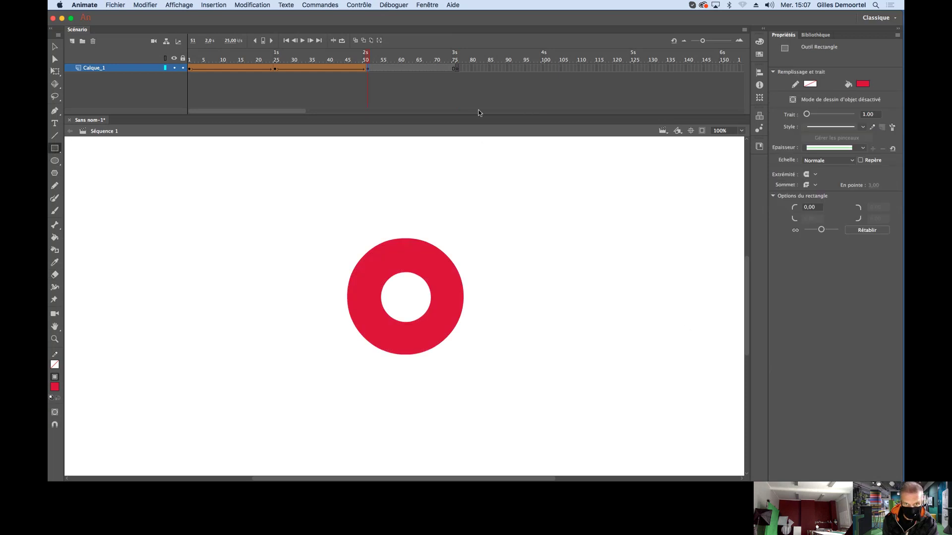
click(458, 69)
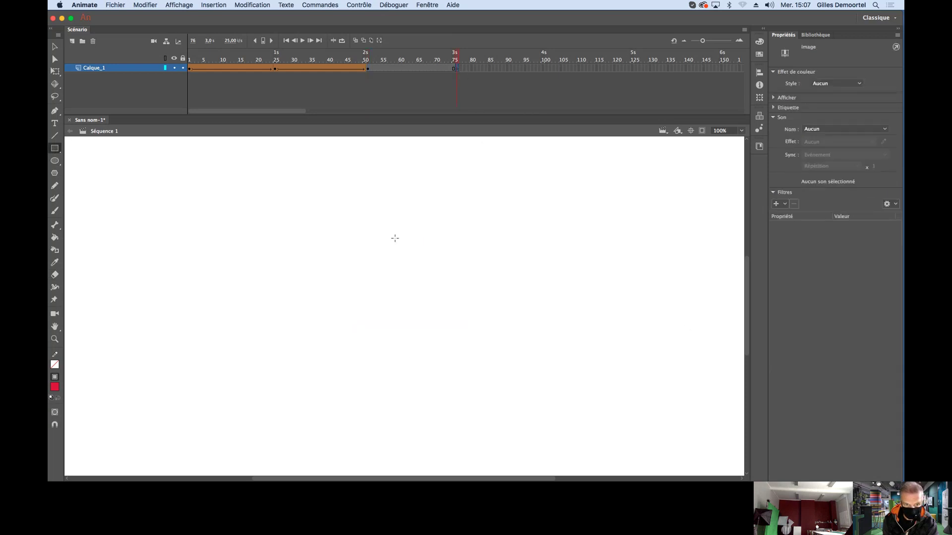
drag(372, 224, 500, 346)
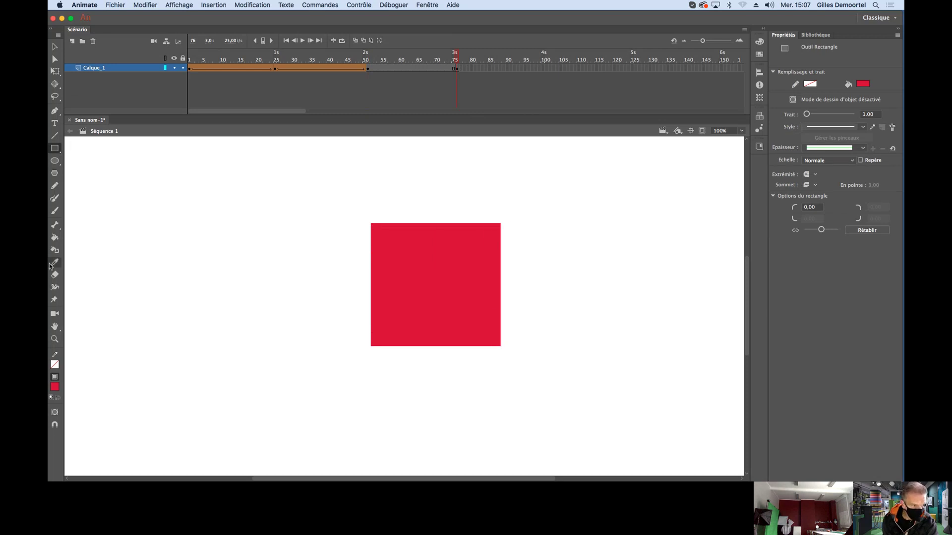
Erase a round hole through the centre of the red rectangle on frame 76 with the size 112 eraser
click(55, 47)
click(449, 276)
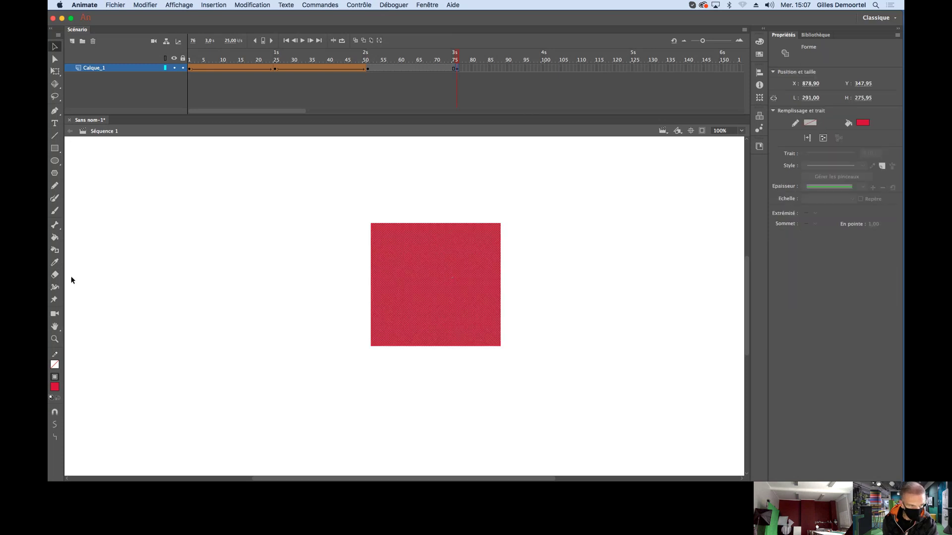
click(54, 274)
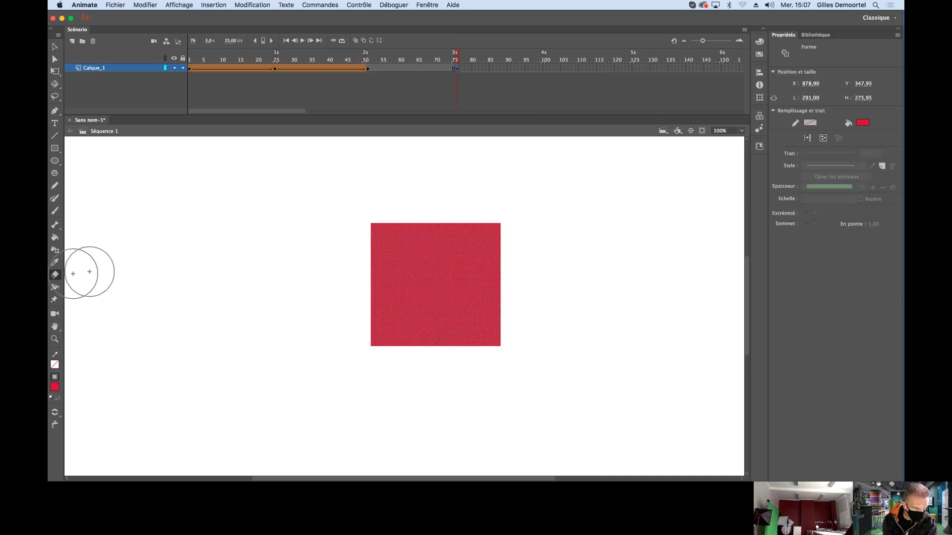
click(435, 283)
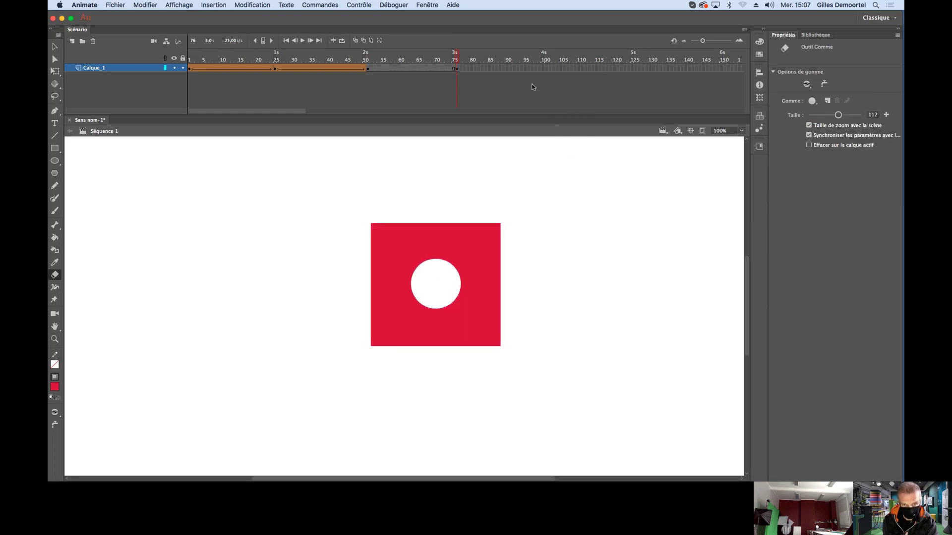
Create a shape tween between the ring at frame 51 and the holed rectangle at frame 76
click(416, 69)
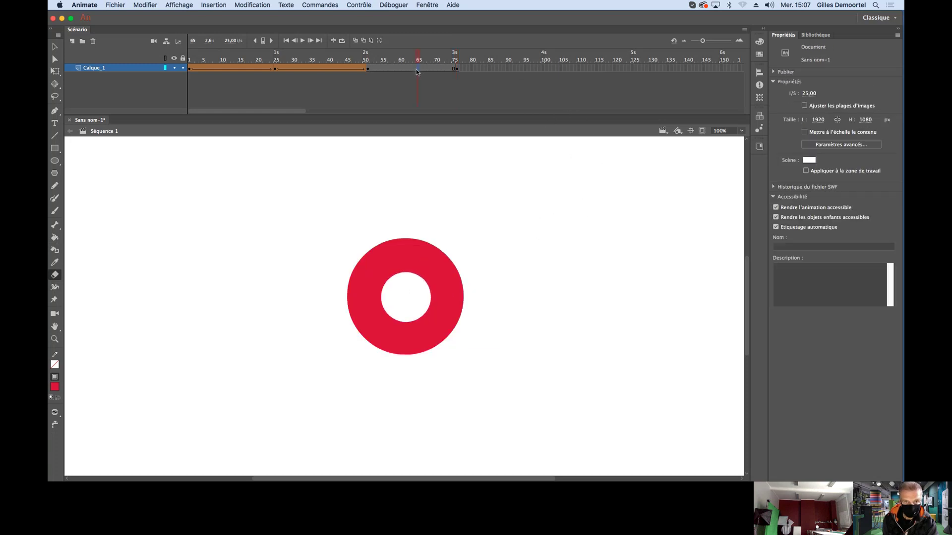
right_click(416, 70)
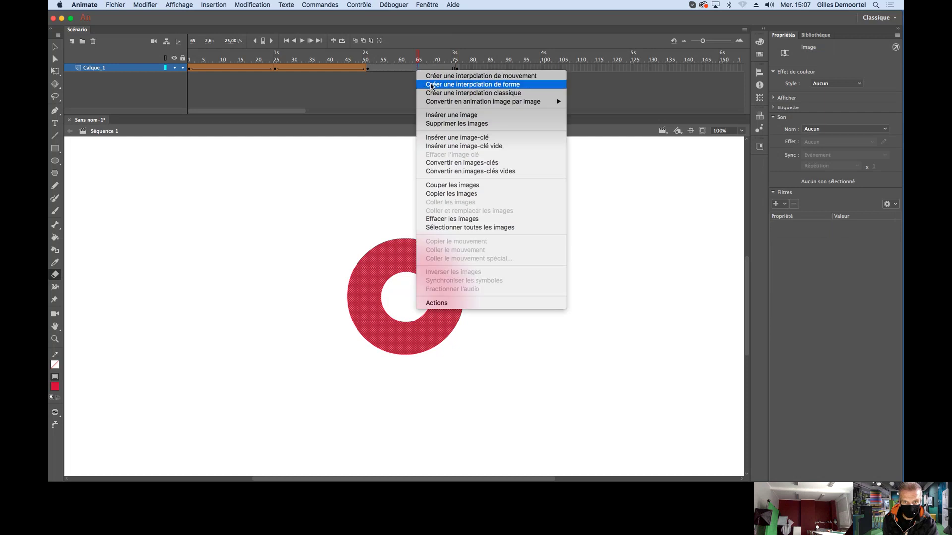
click(431, 86)
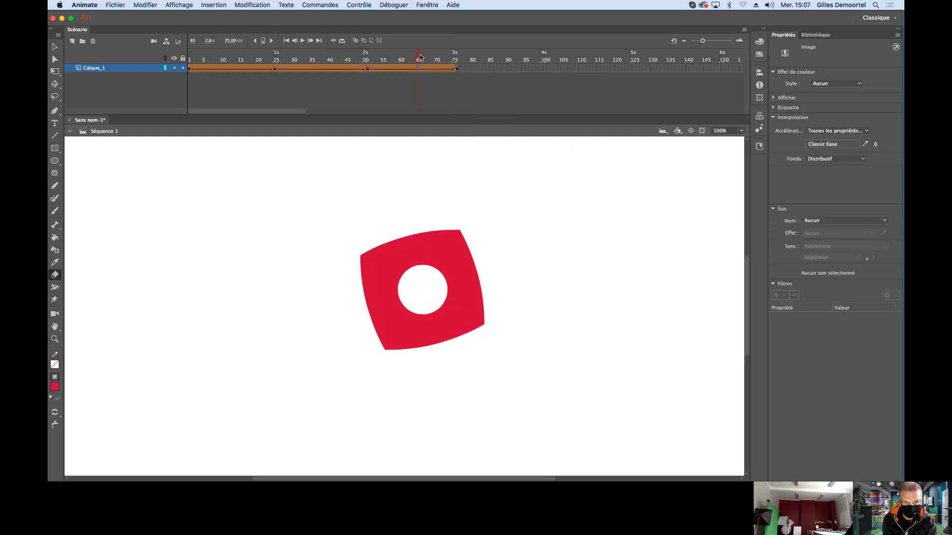
Preview the whole animation by testing the movie in its own window, and close the test window
key(Return)
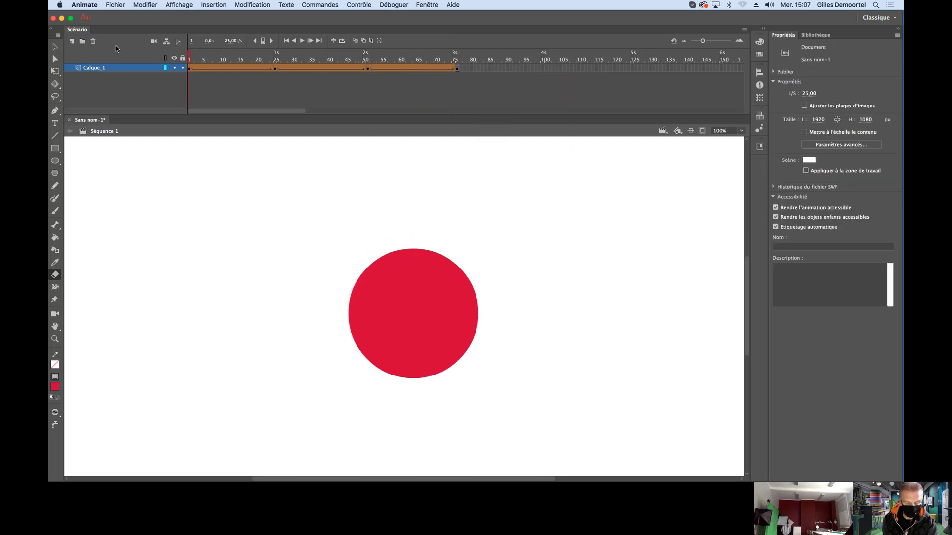
key(super+Return)
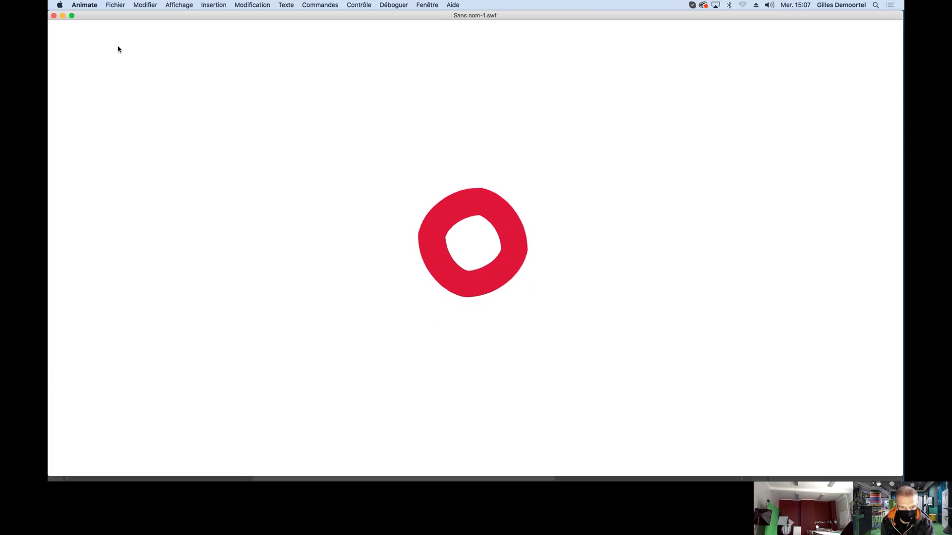
click(54, 16)
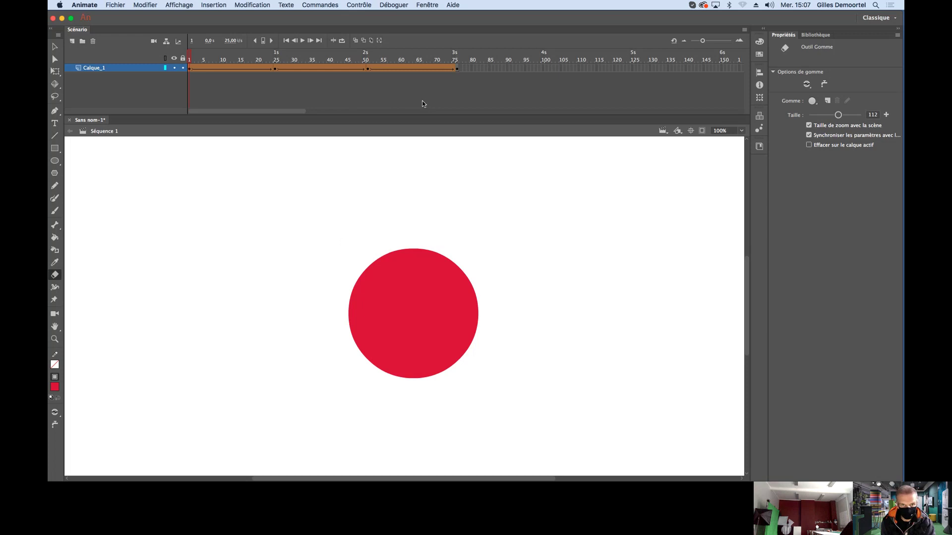
Select all frames of Calque_1 from 1 to 76 and copy them
click(456, 68)
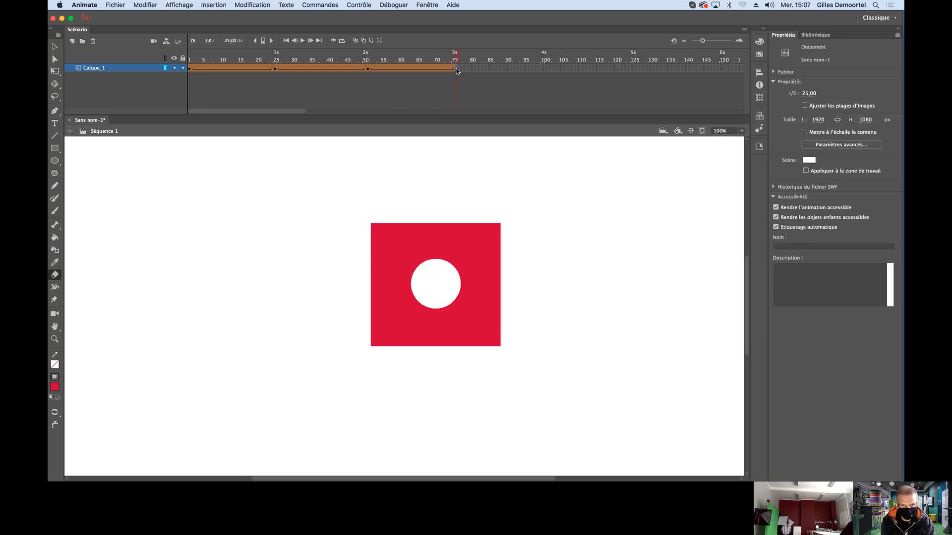
click(190, 70)
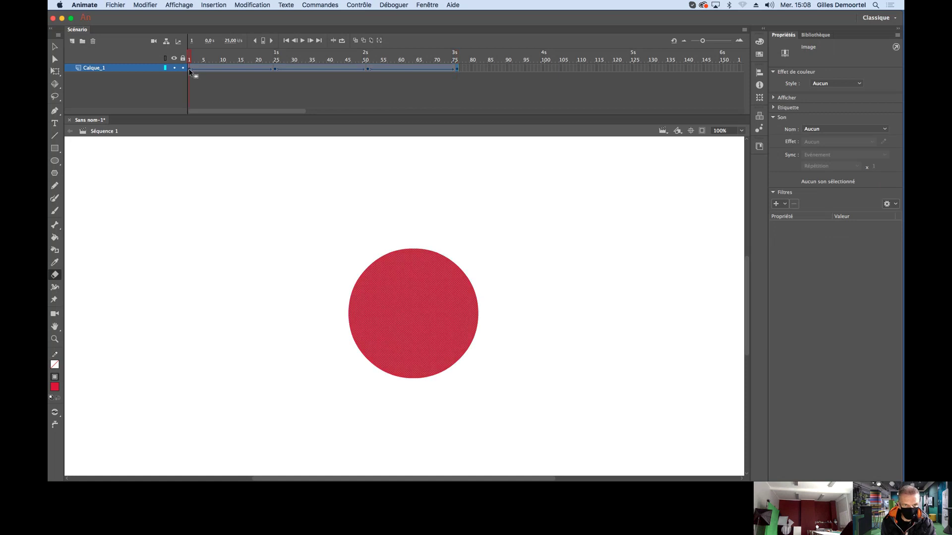
right_click(204, 69)
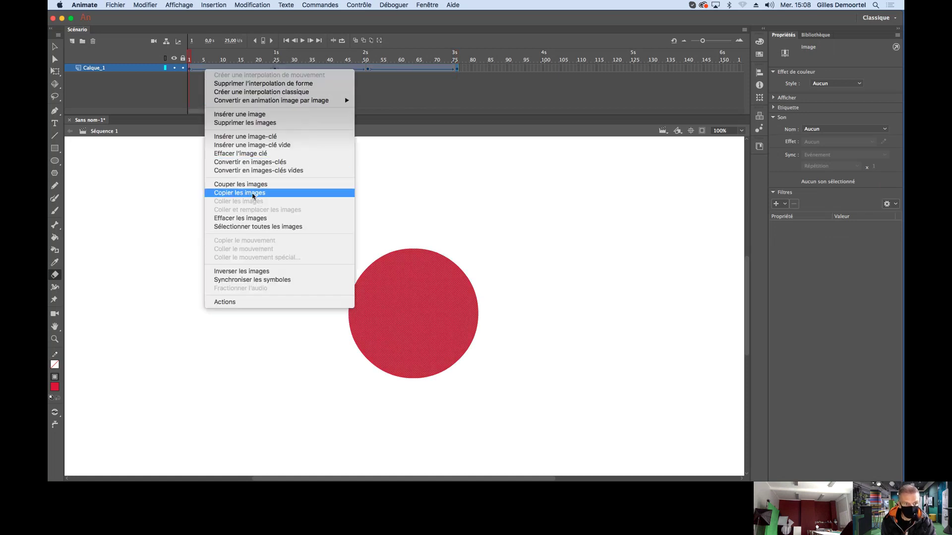
click(253, 194)
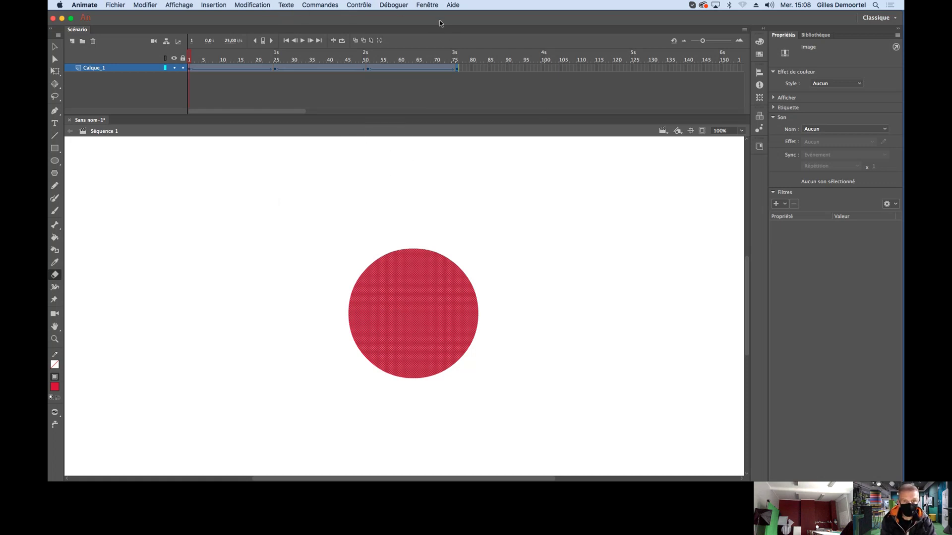
Create a new Graphique symbol named CERCLE RECTANGLE
click(430, 5)
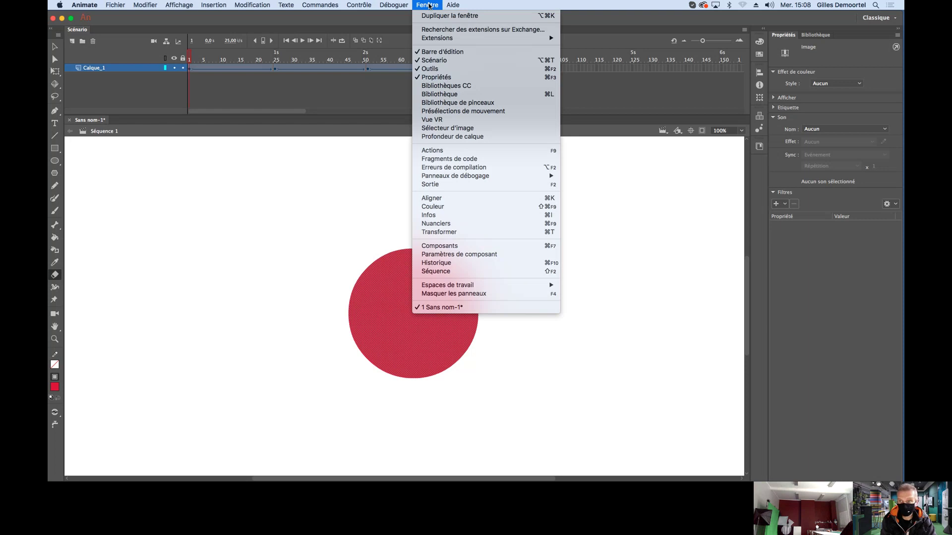
click(429, 6)
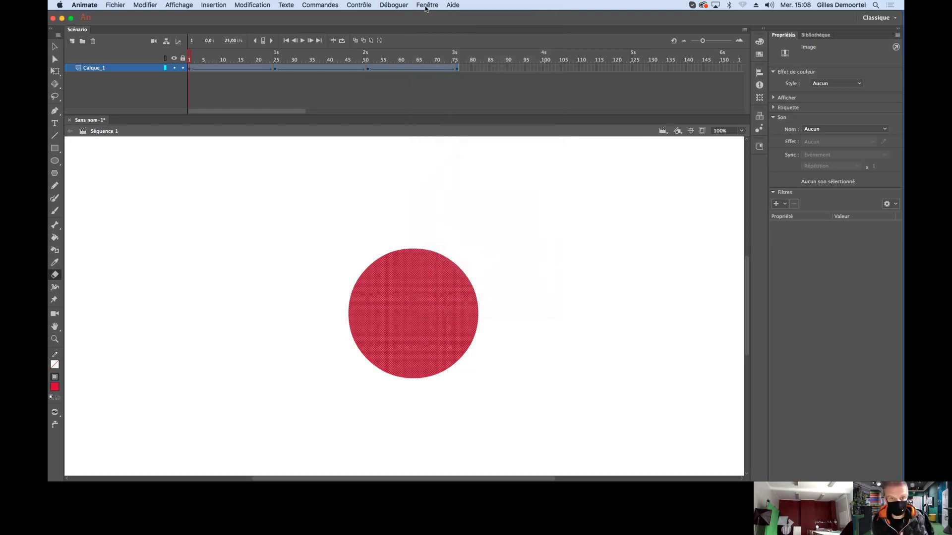
click(241, 5)
mouse_move(218, 5)
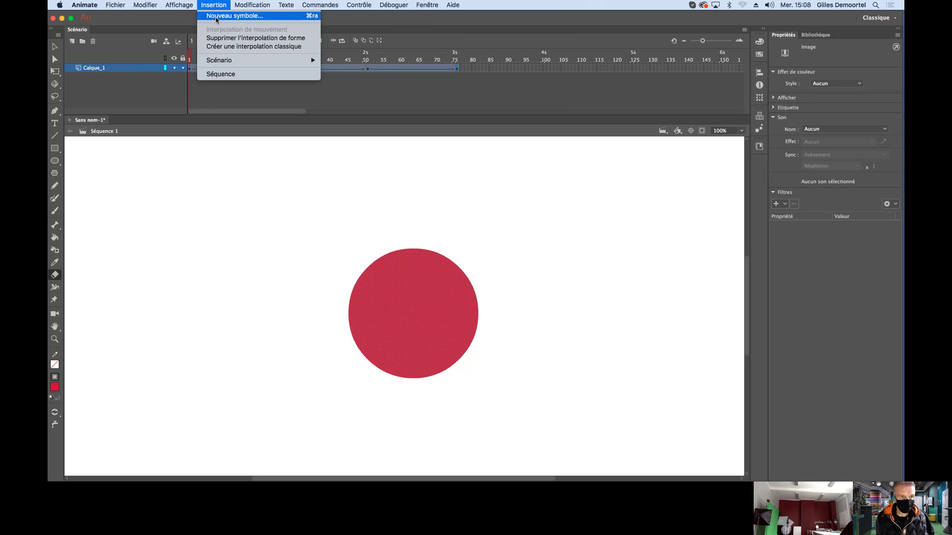
click(216, 17)
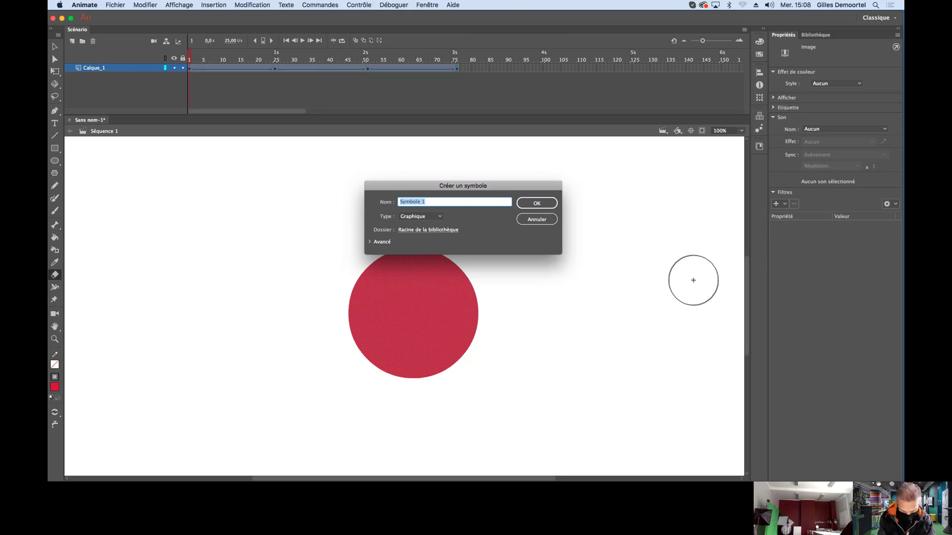
text(C)
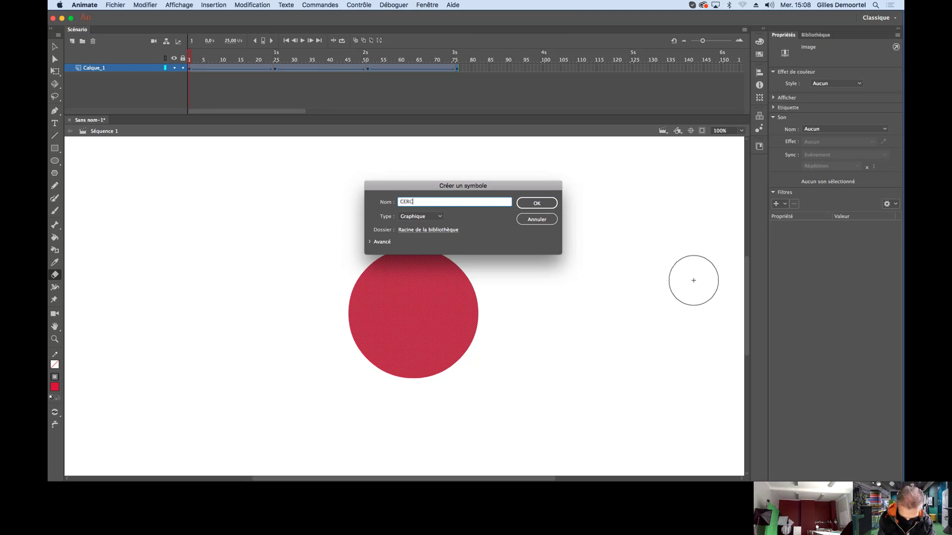
text(eRCLE RECTA)
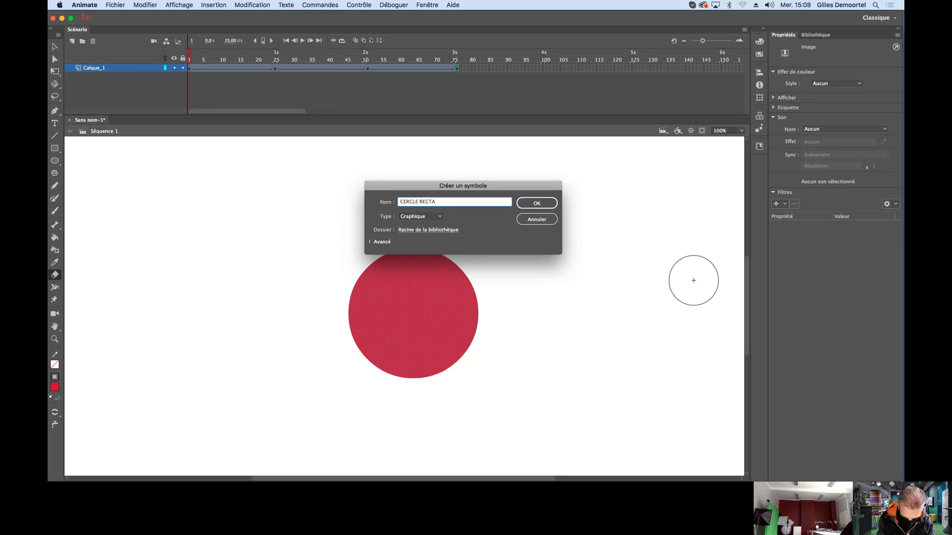
text(NGLE)
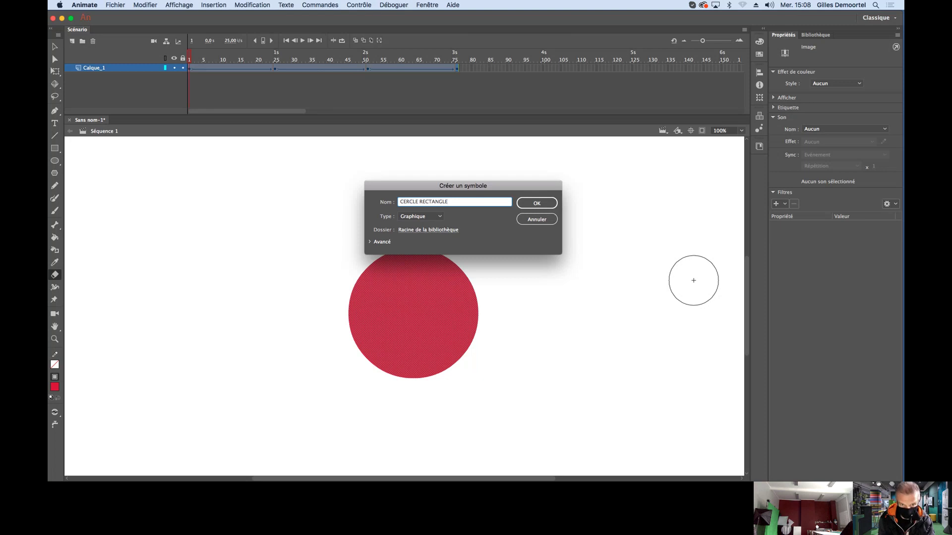
click(533, 203)
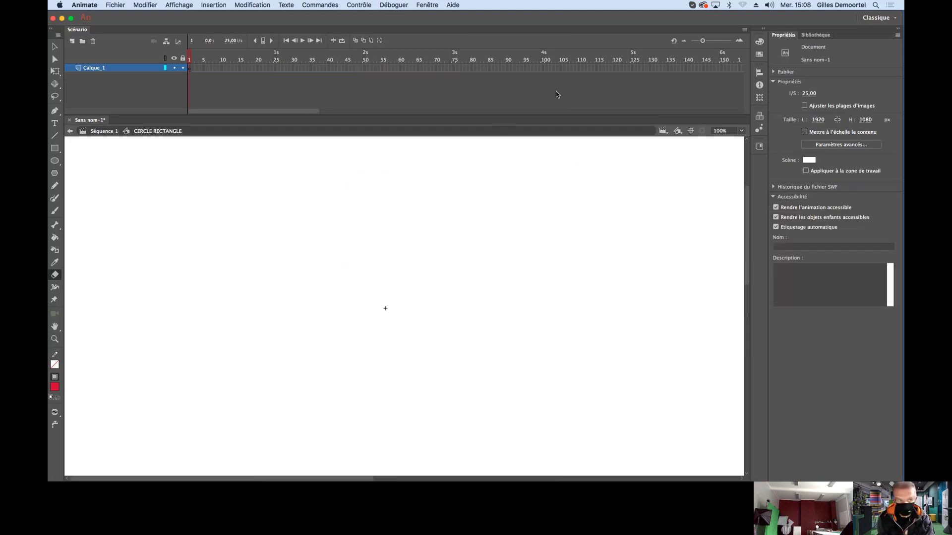
Paste the copied frames into Calque_1 of the CERCLE RECTANGLE symbol, starting at frame 1
click(189, 70)
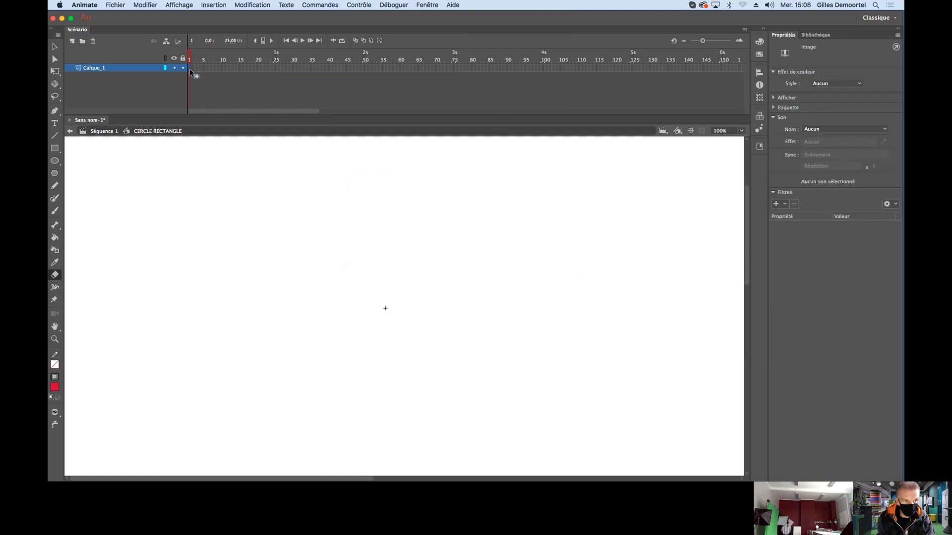
right_click(190, 68)
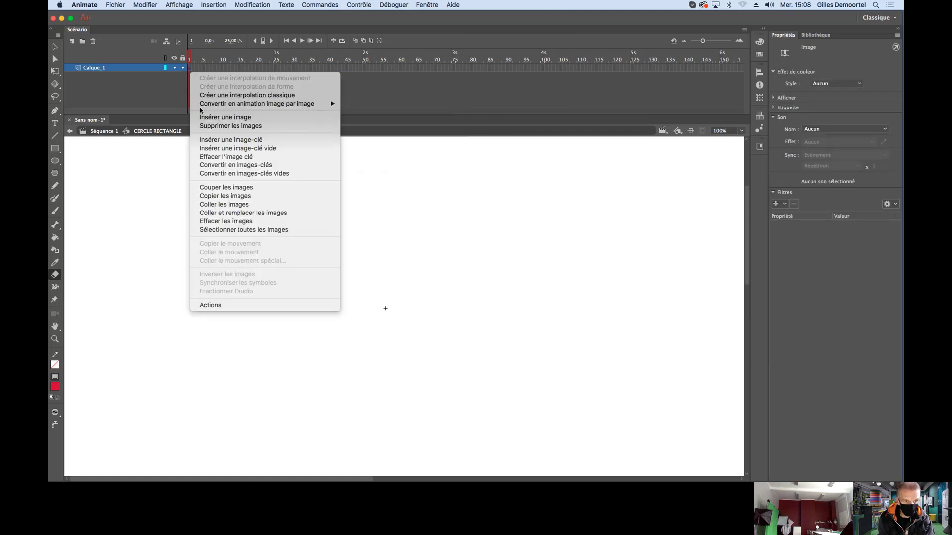
click(215, 205)
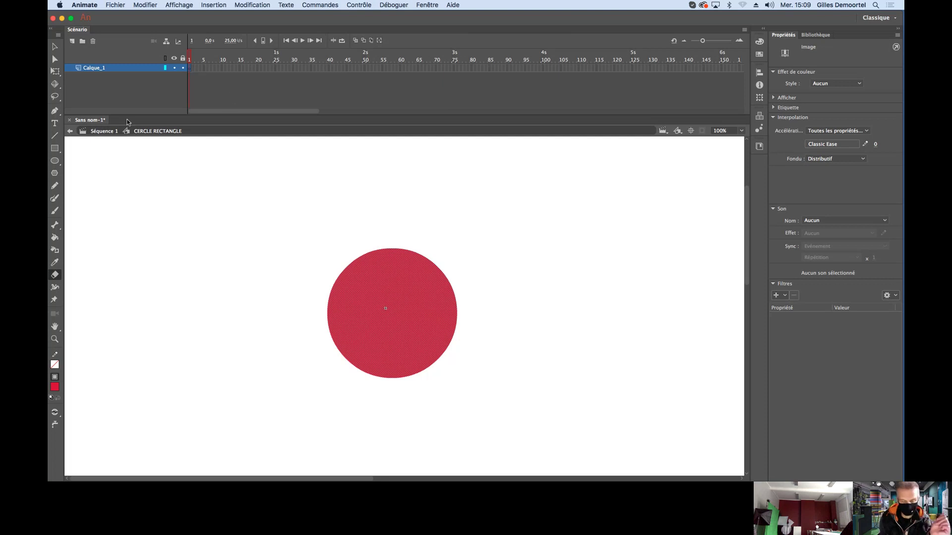
click(72, 40)
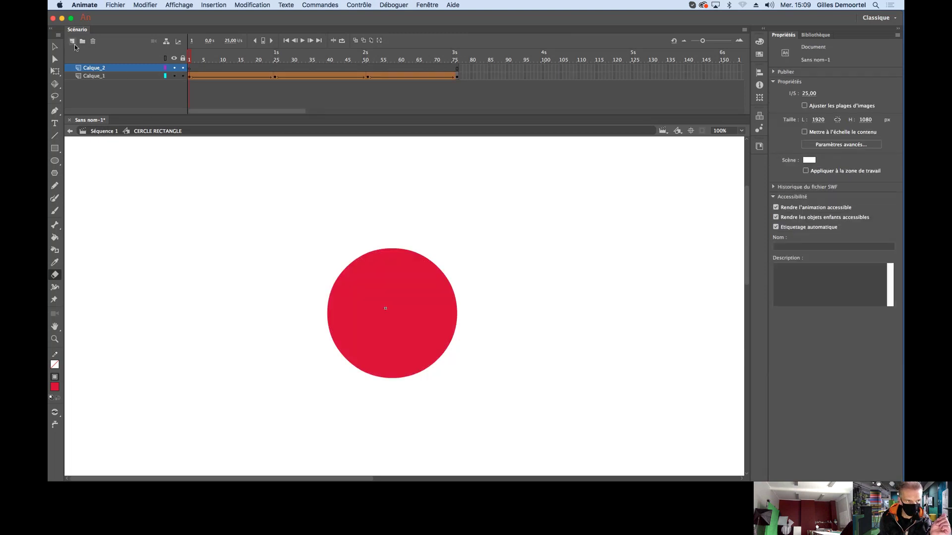
click(116, 78)
click(114, 69)
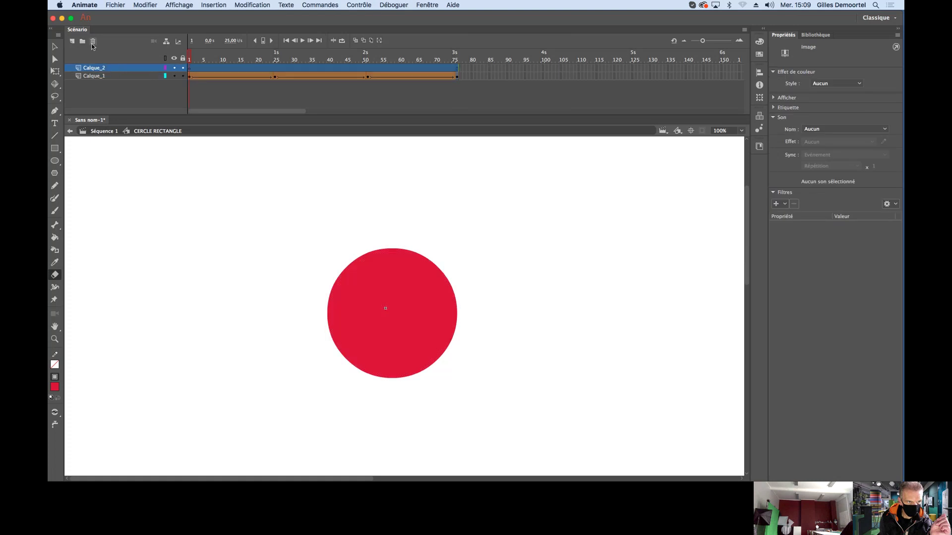
click(94, 41)
key(Return)
click(191, 52)
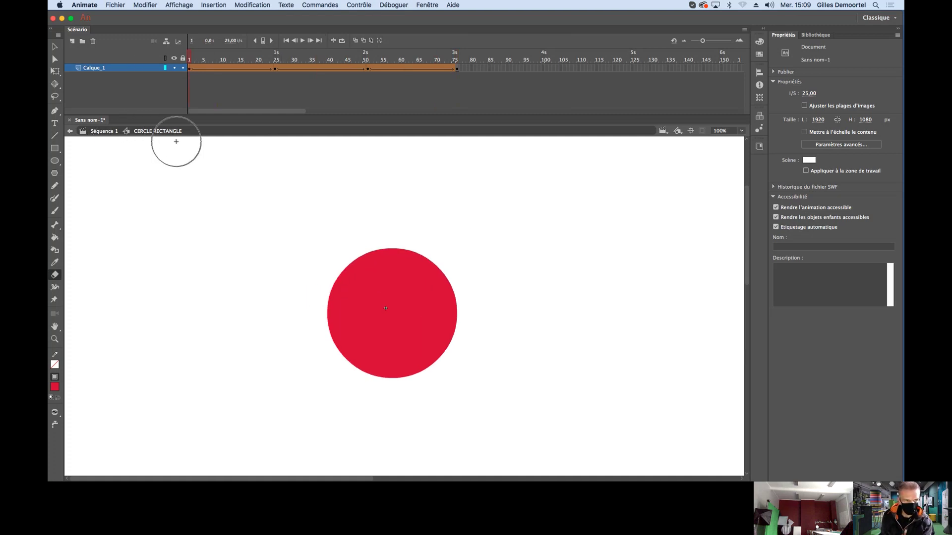
Return to Séquence 1 and add a new layer above Calque_1, with a brief preview of the movie in its test window
click(105, 132)
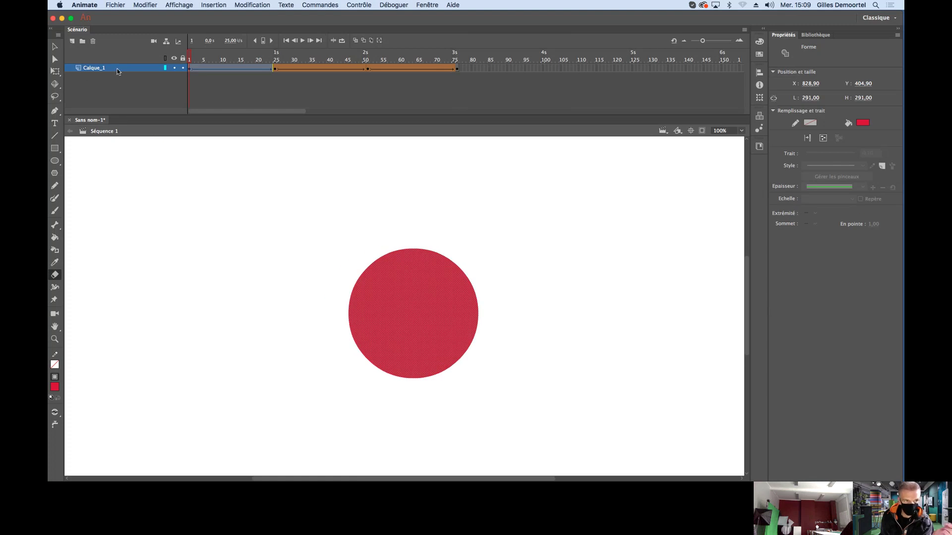
click(72, 41)
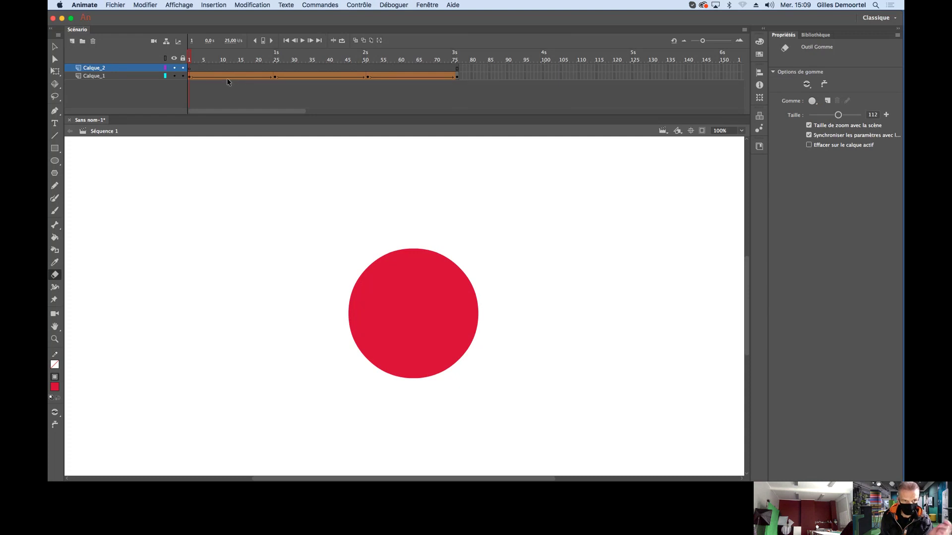
key(super+Return)
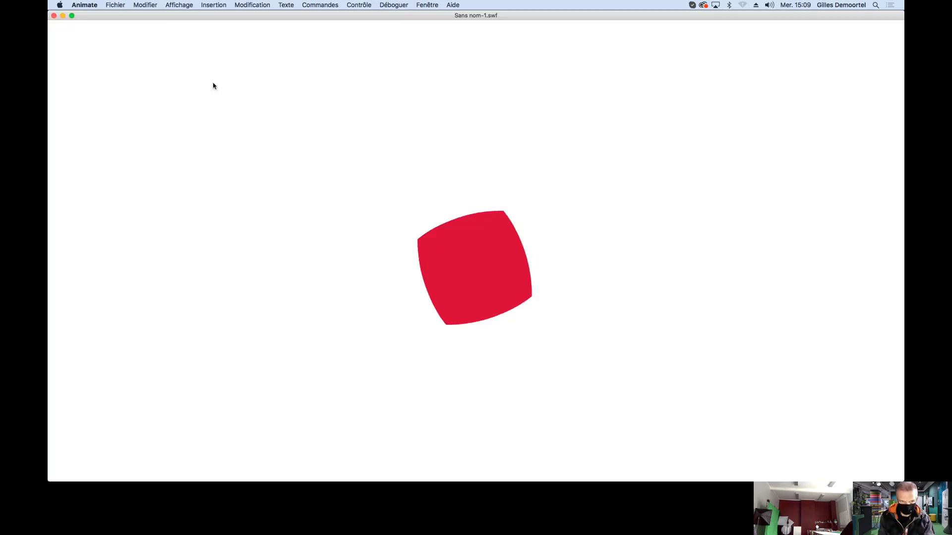
click(54, 16)
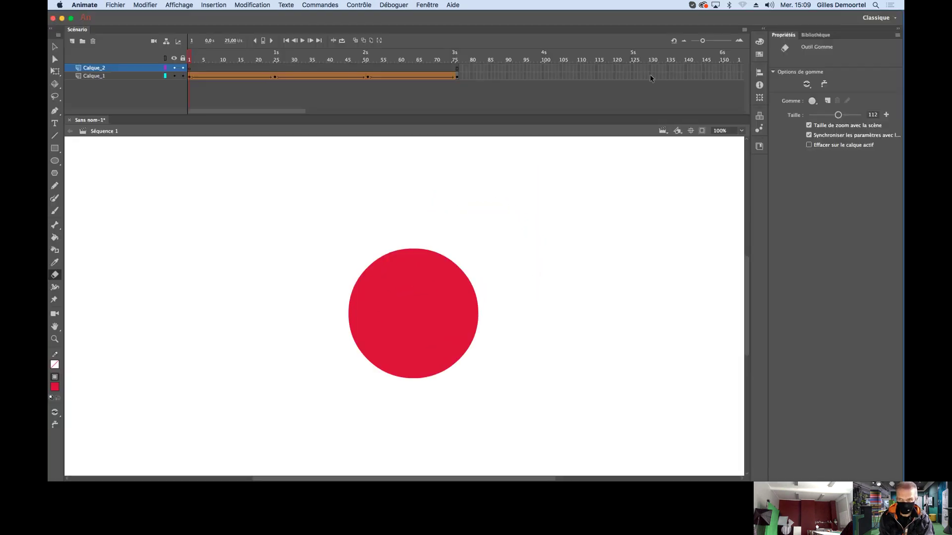
Place two instances of the CERCLE RECTANGLE symbol on Calque_2, one left of the original circle and one above it
click(816, 35)
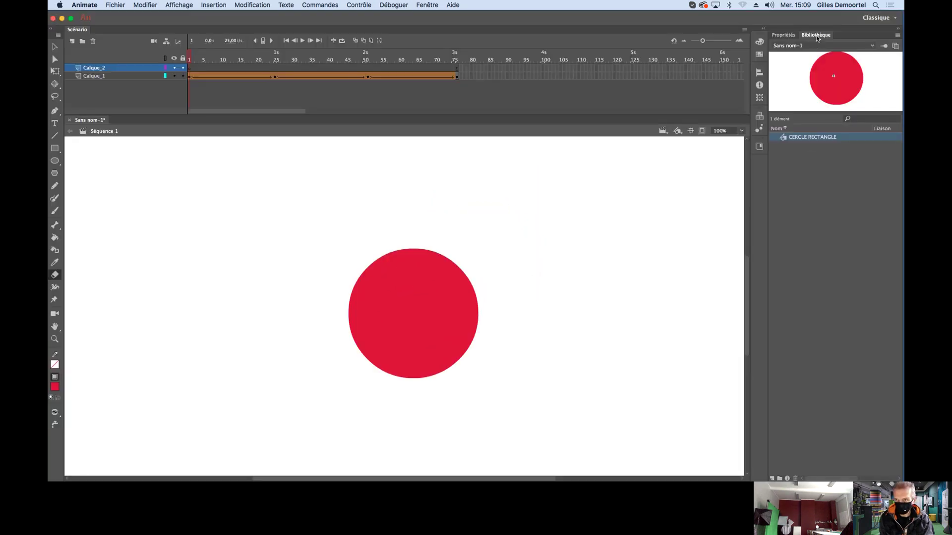
drag(784, 138, 266, 267)
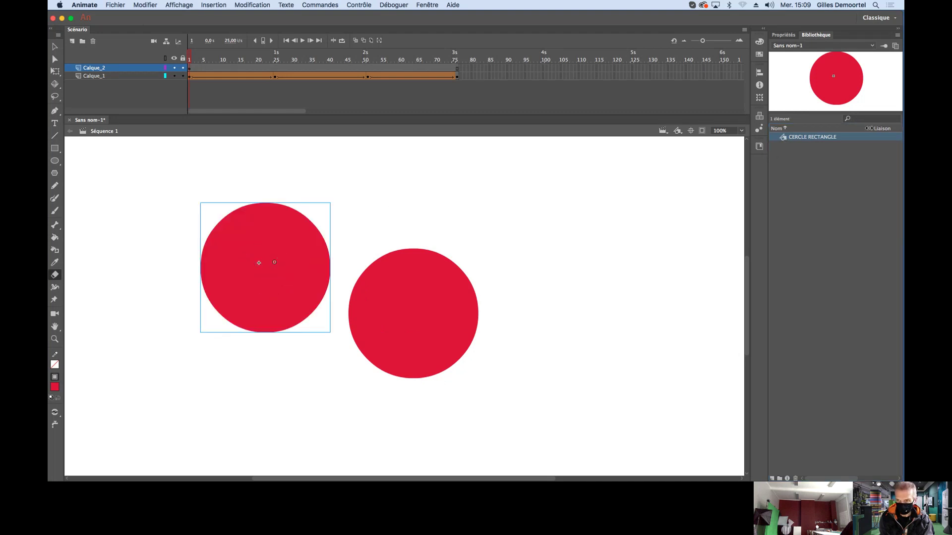
drag(784, 139, 414, 217)
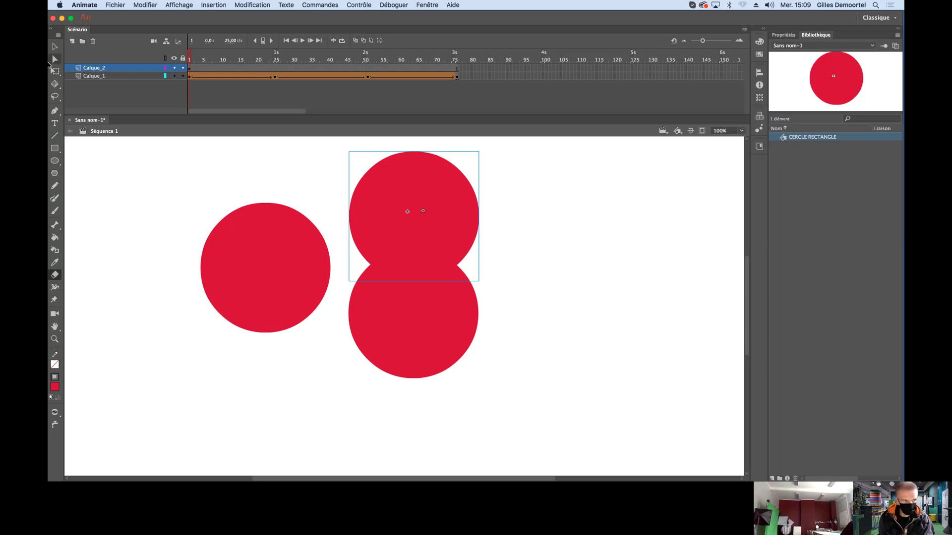
Enlarge the instance above the original circle to about 442 × 442 px and move it to the right of that circle
click(55, 72)
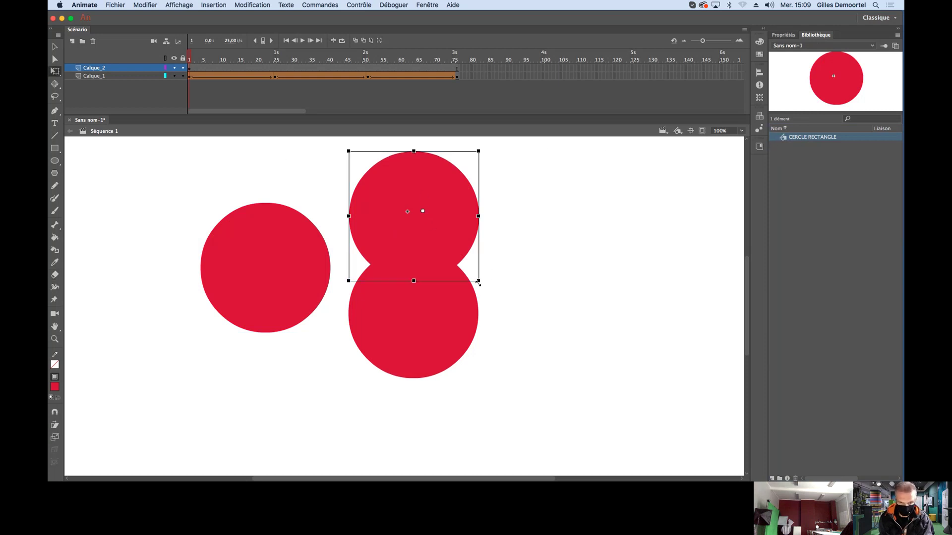
drag(478, 282, 519, 314)
drag(468, 262, 660, 336)
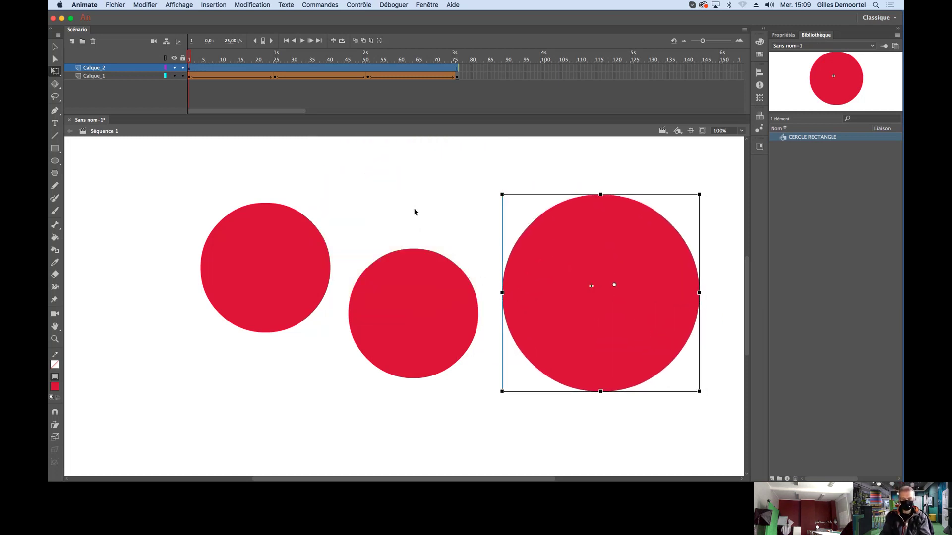
Preview the three animated shapes in the test window, and hide and show Calque_1 to distinguish the original from the symbol instances
key(super+Return)
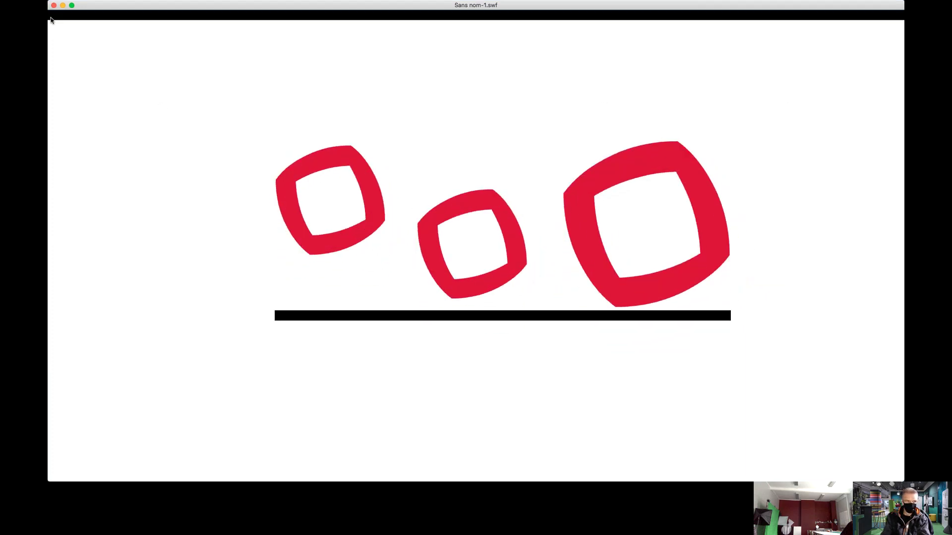
click(54, 15)
click(191, 74)
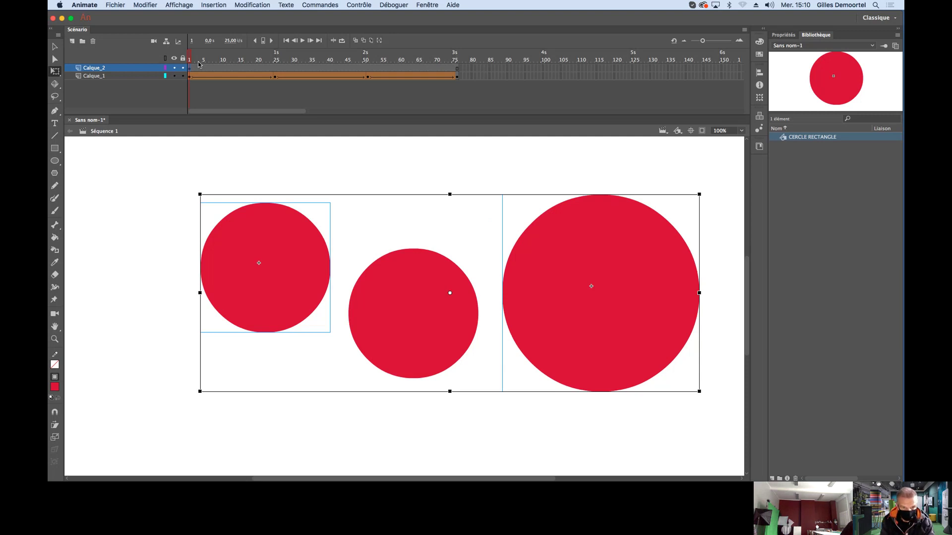
click(174, 77)
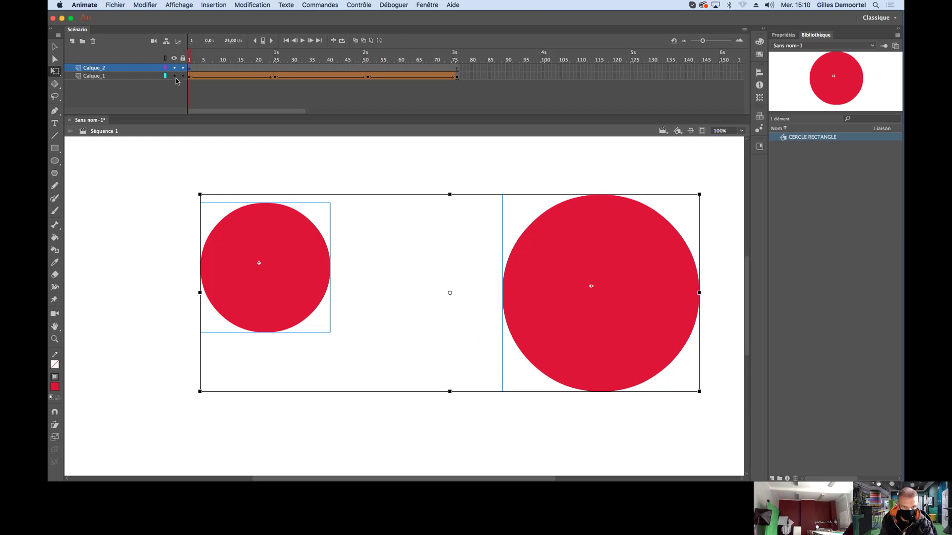
click(174, 76)
Apply a Teinte color effect to the symbol instance left of the original circle, using #009999 at 100%
click(405, 151)
click(290, 240)
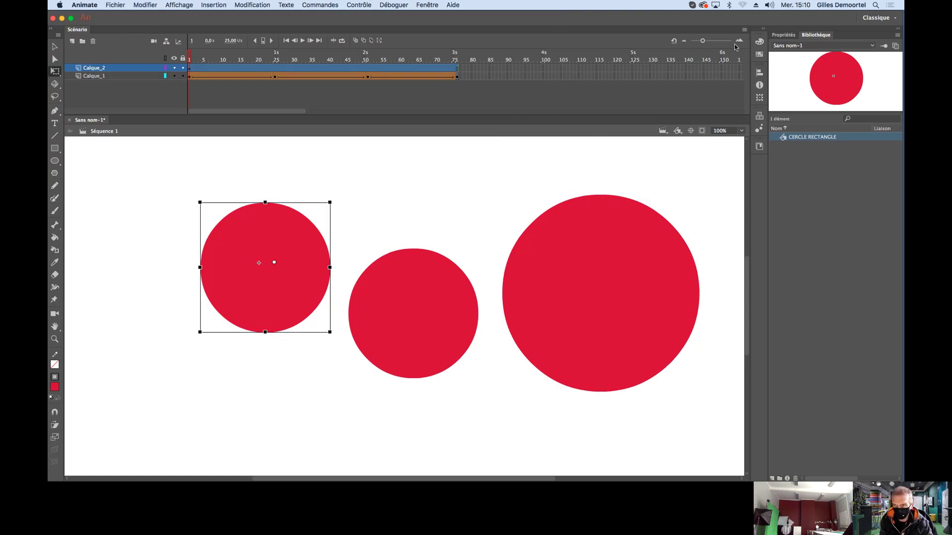
click(788, 36)
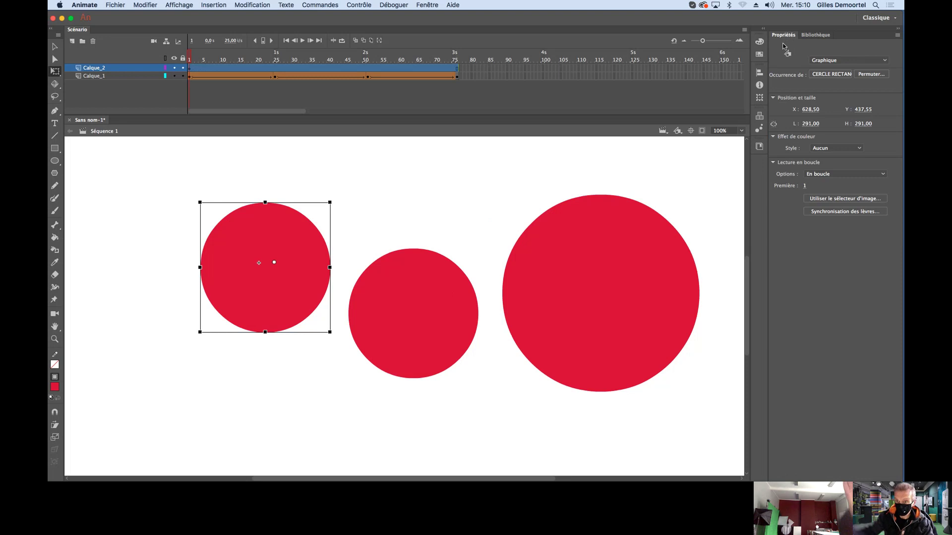
click(859, 149)
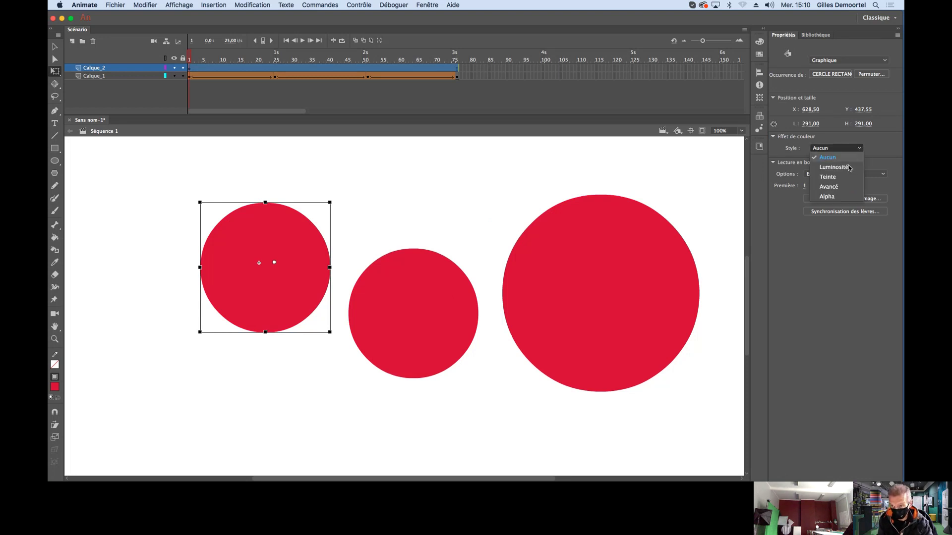
click(829, 178)
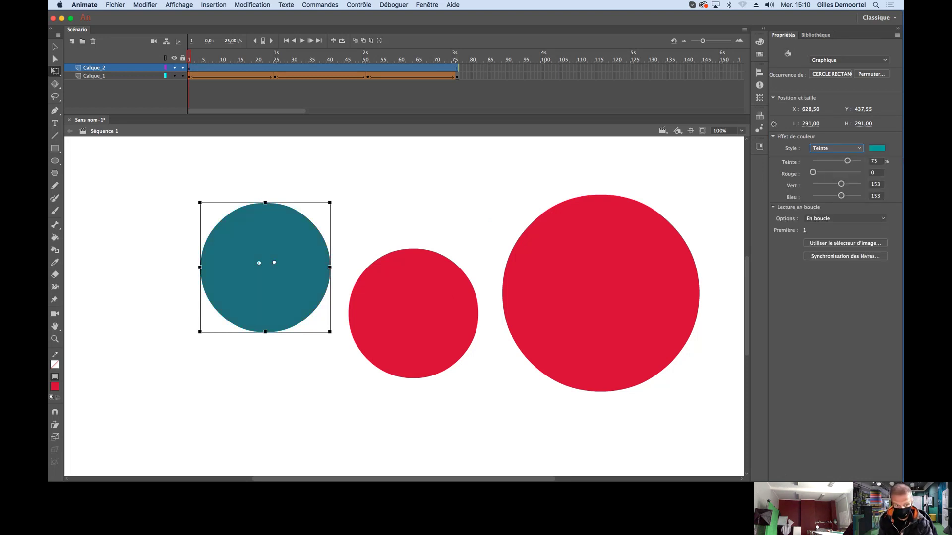
click(876, 148)
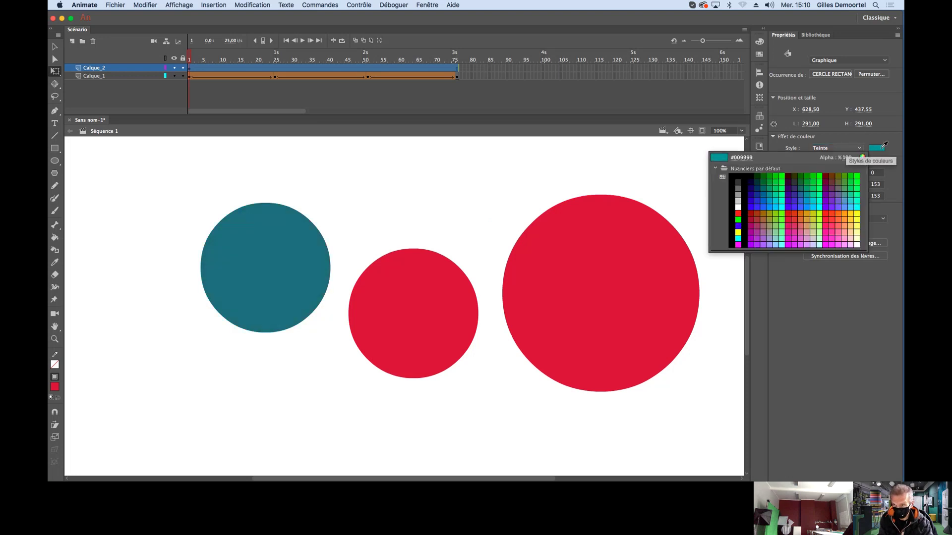
click(880, 147)
mouse_move(874, 162)
mouse_down()
mouse_move(887, 161)
mouse_move(872, 158)
mouse_up()
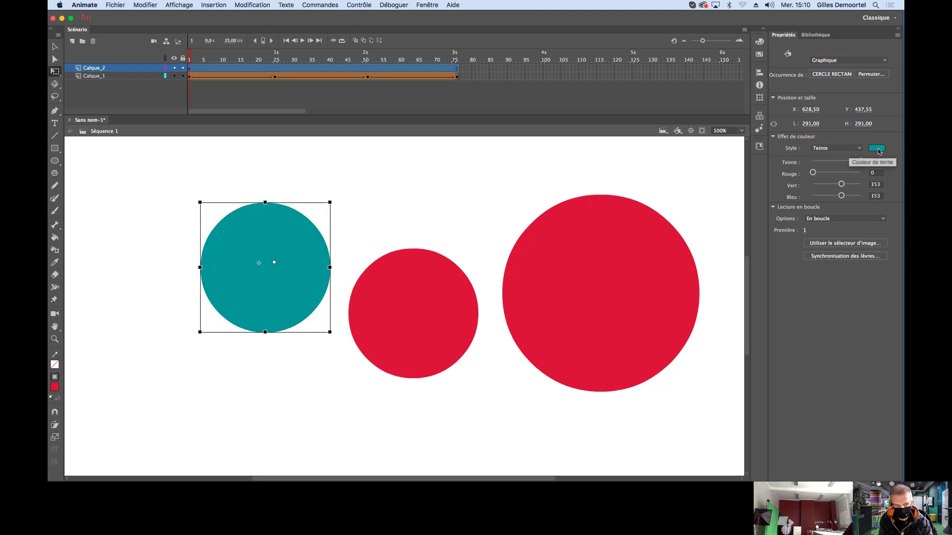
Apply a Teinte color effect to the large symbol instance right of the original circle, using #CCCC00 at 100%
click(591, 226)
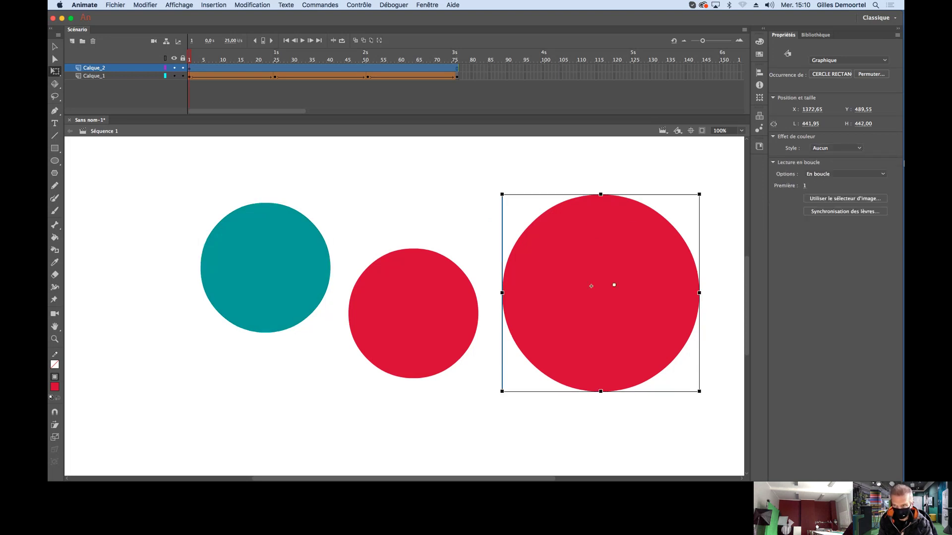
click(861, 150)
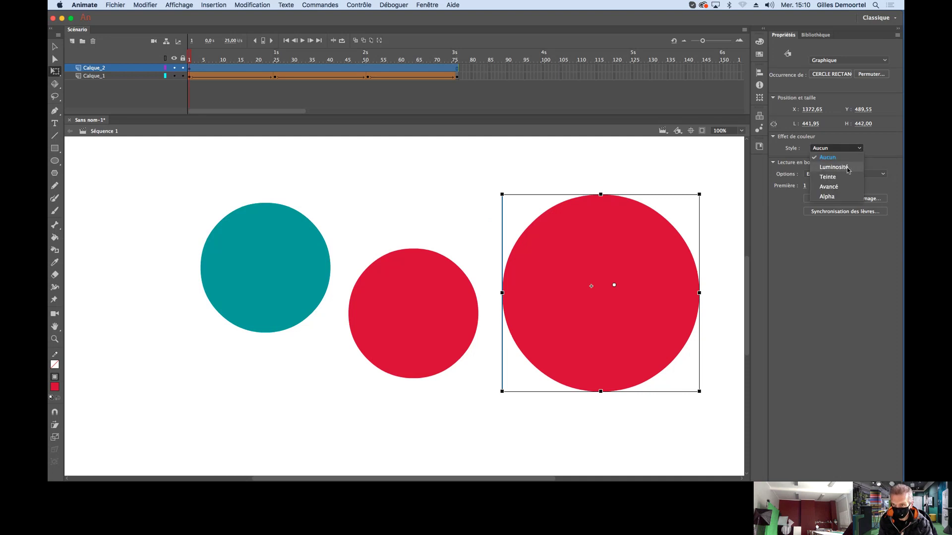
click(828, 179)
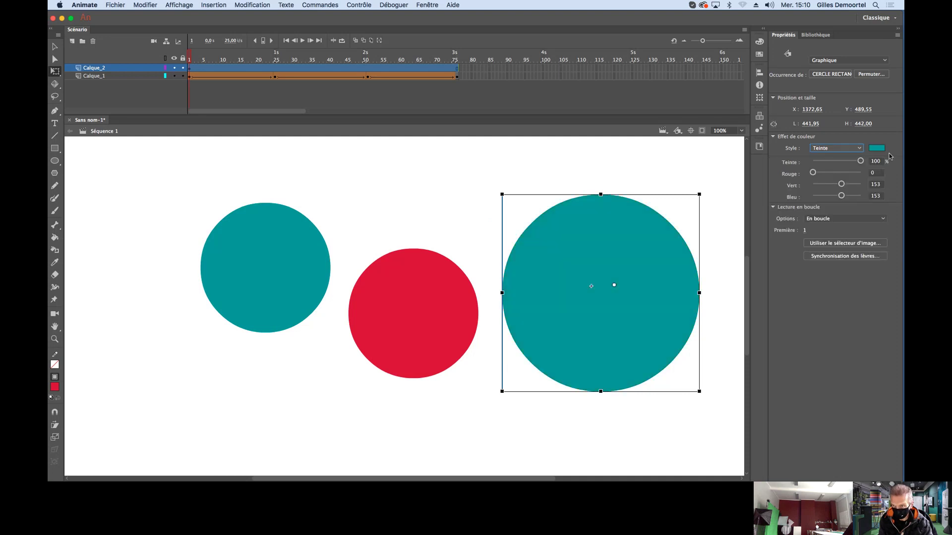
click(881, 149)
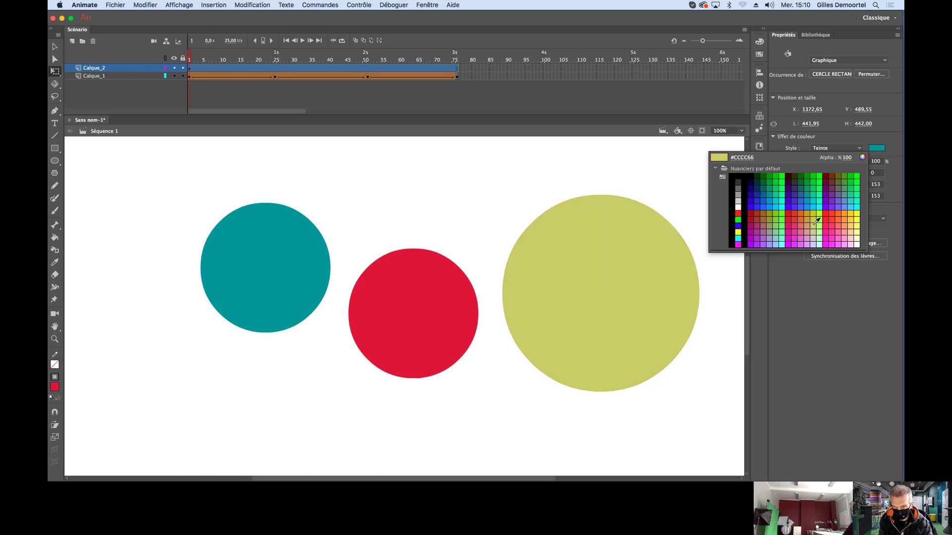
click(818, 210)
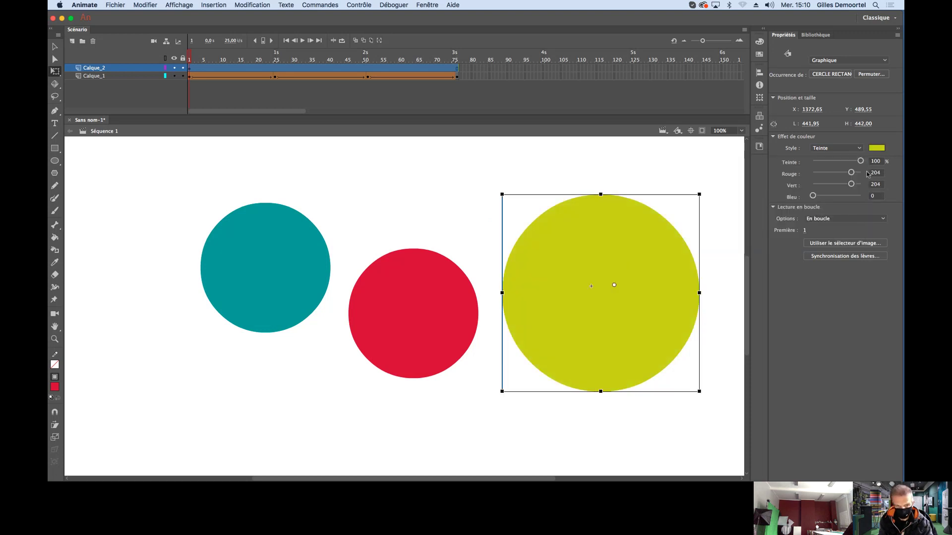
Move the large instance to partly overlap the original circle, give it an Alpha color effect of 56%, and preview the animation
drag(621, 224, 511, 204)
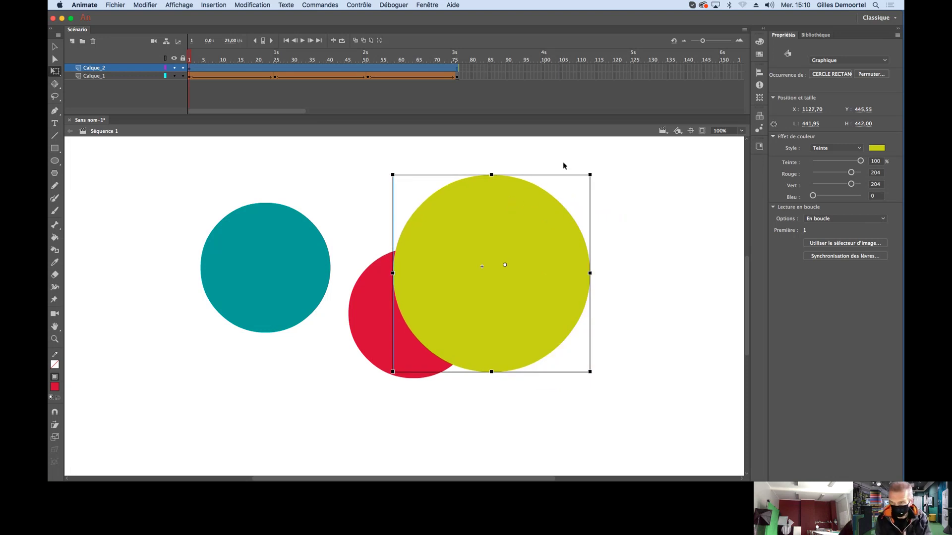
click(832, 150)
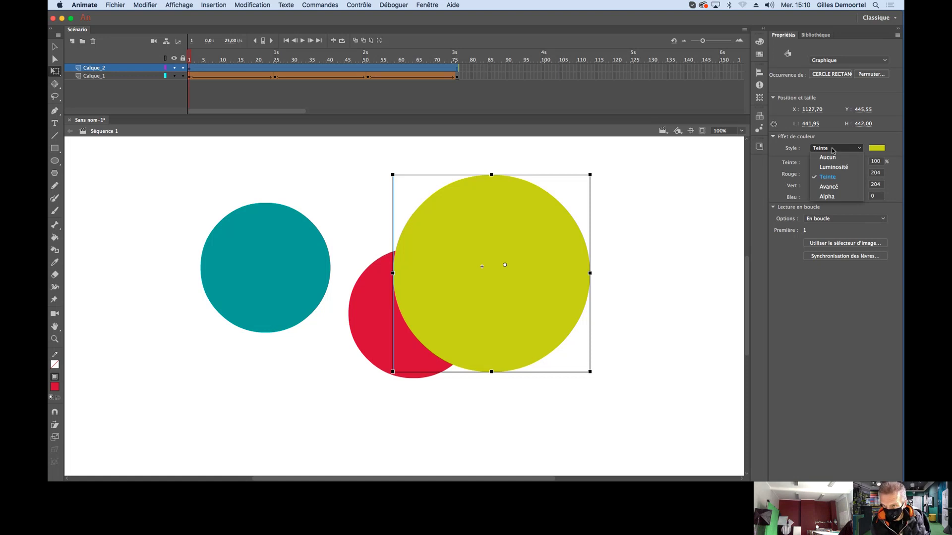
click(825, 198)
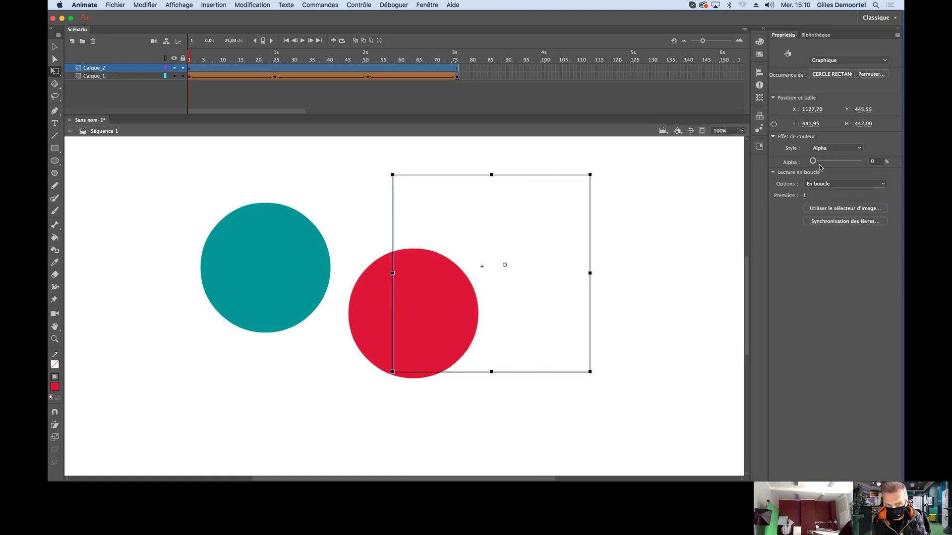
drag(815, 163, 841, 164)
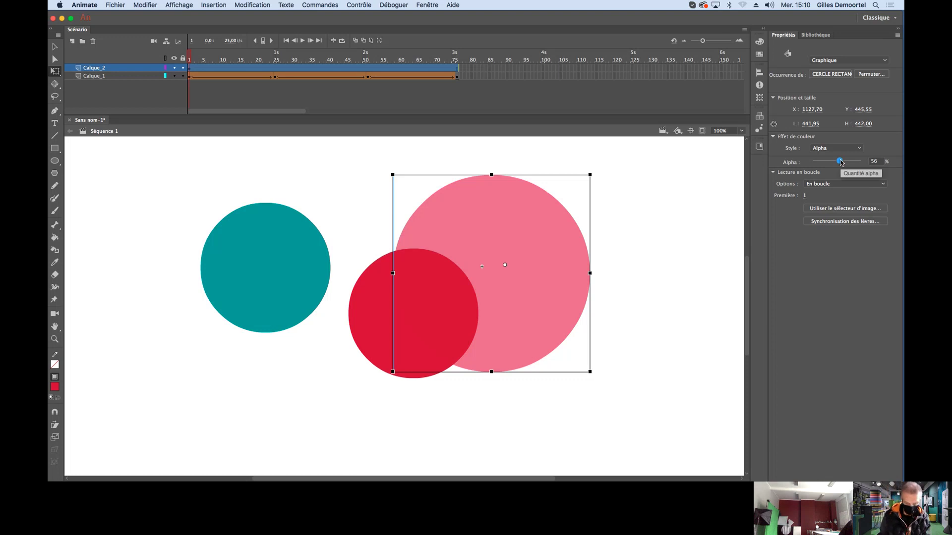
key(super+Return)
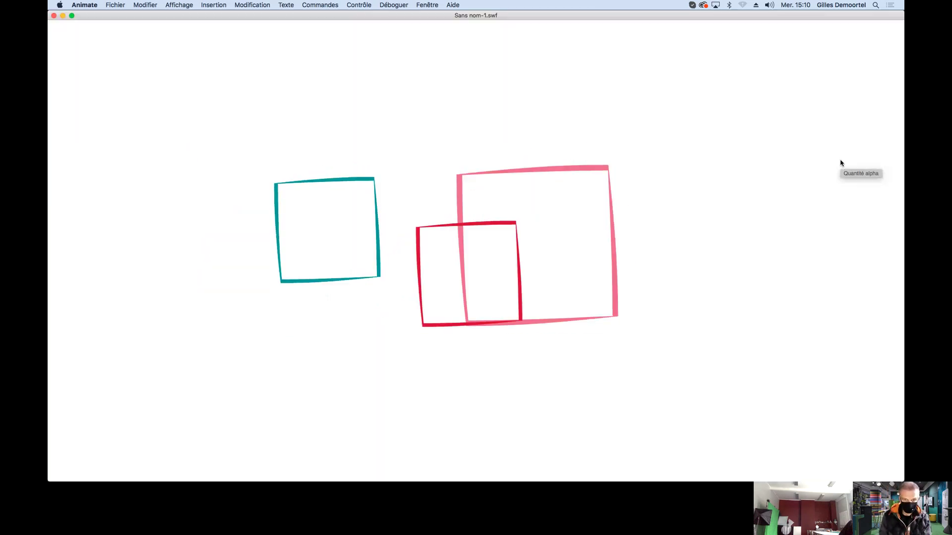